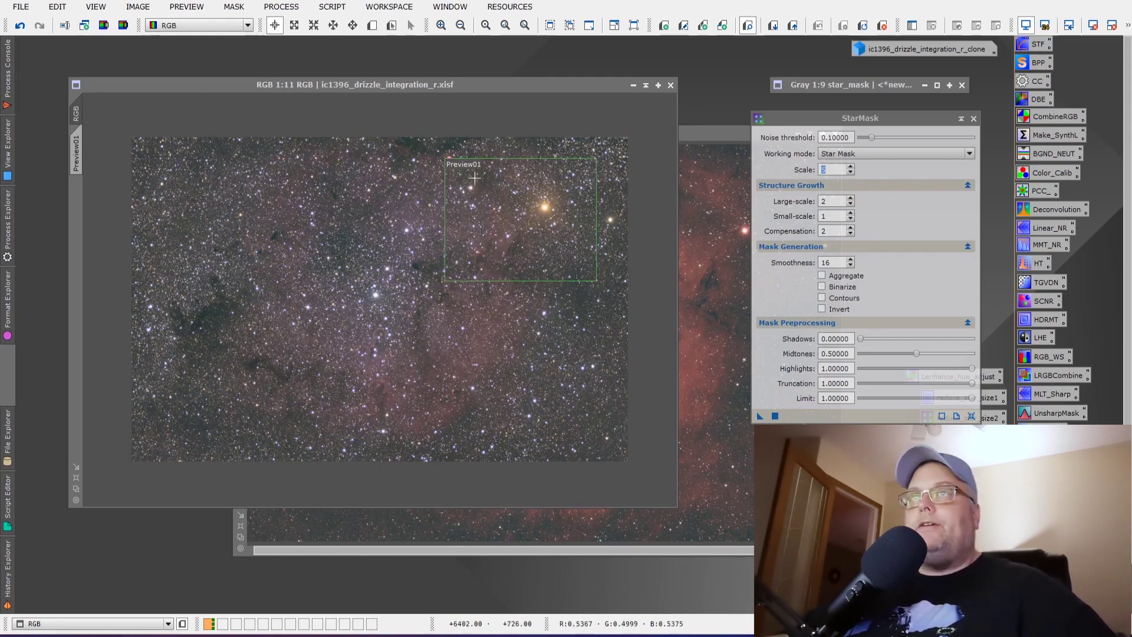
Step: Move the RGB window aside and bring the narrowband nebula image to the front
drag(473, 86, 452, 63)
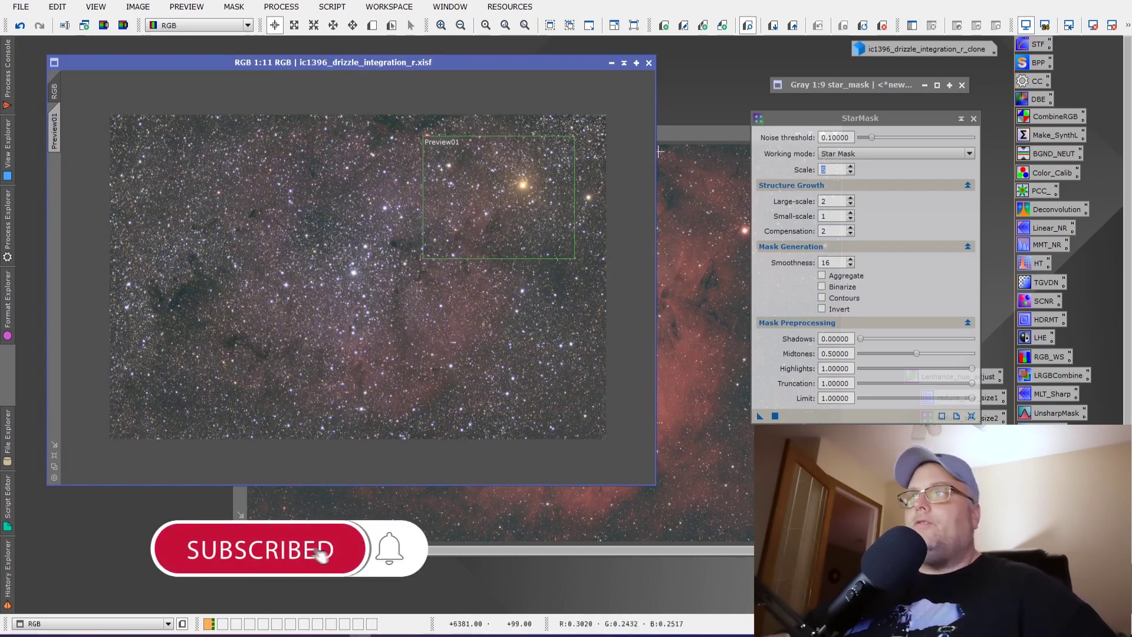
click(691, 133)
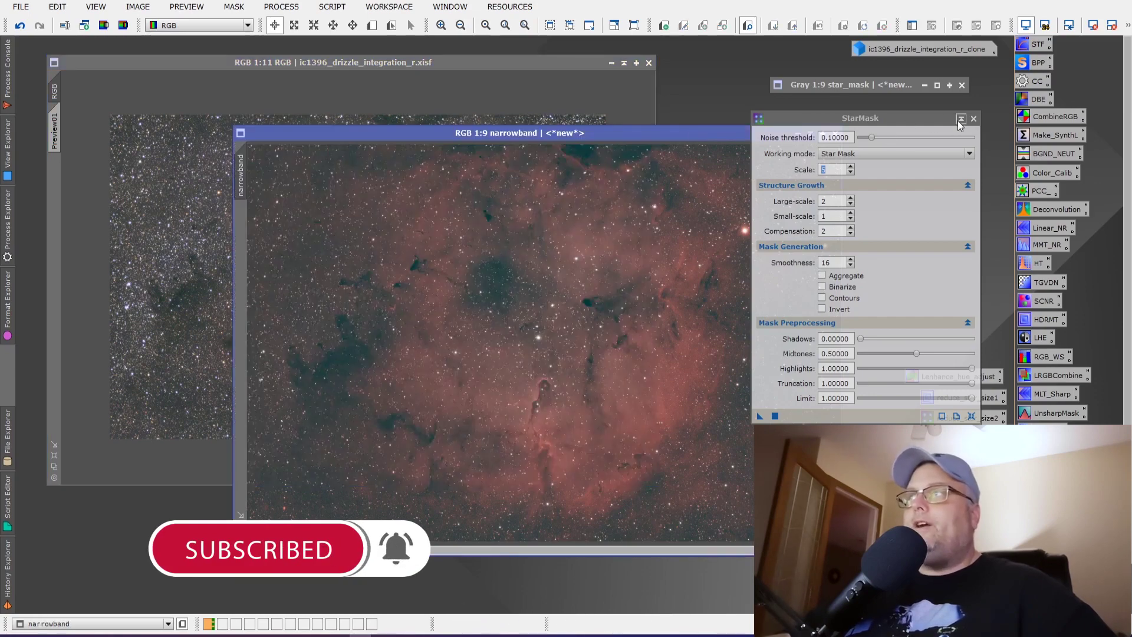
Step: Iconize StarMask, compare the RGB and narrowband images, and park the StarMask icon to the right
click(960, 118)
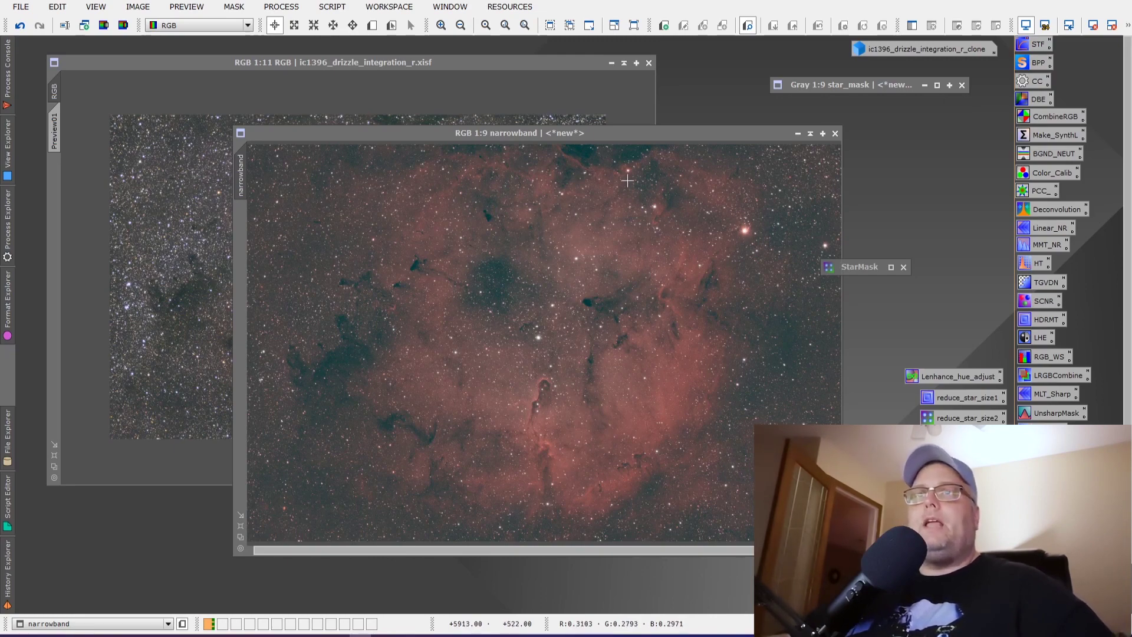
click(201, 59)
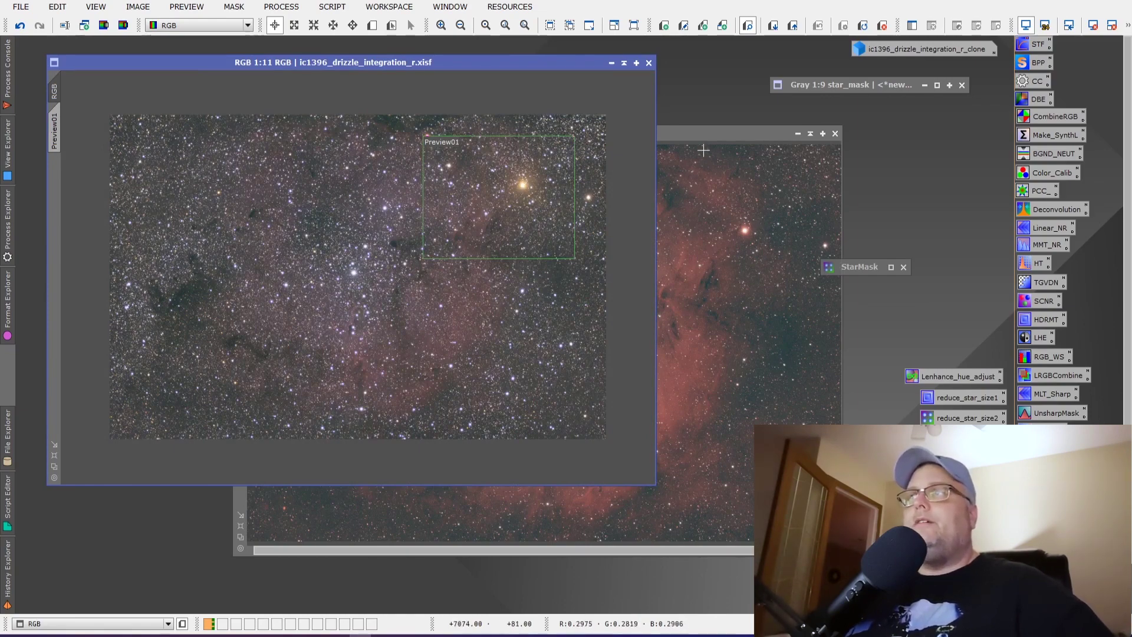
click(707, 132)
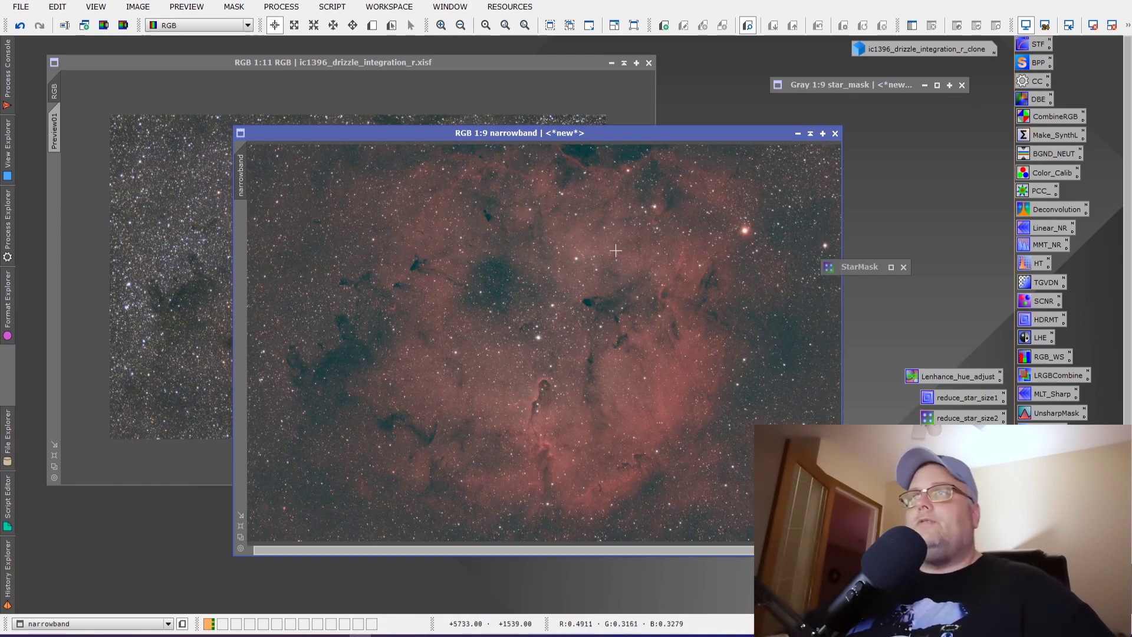
click(358, 63)
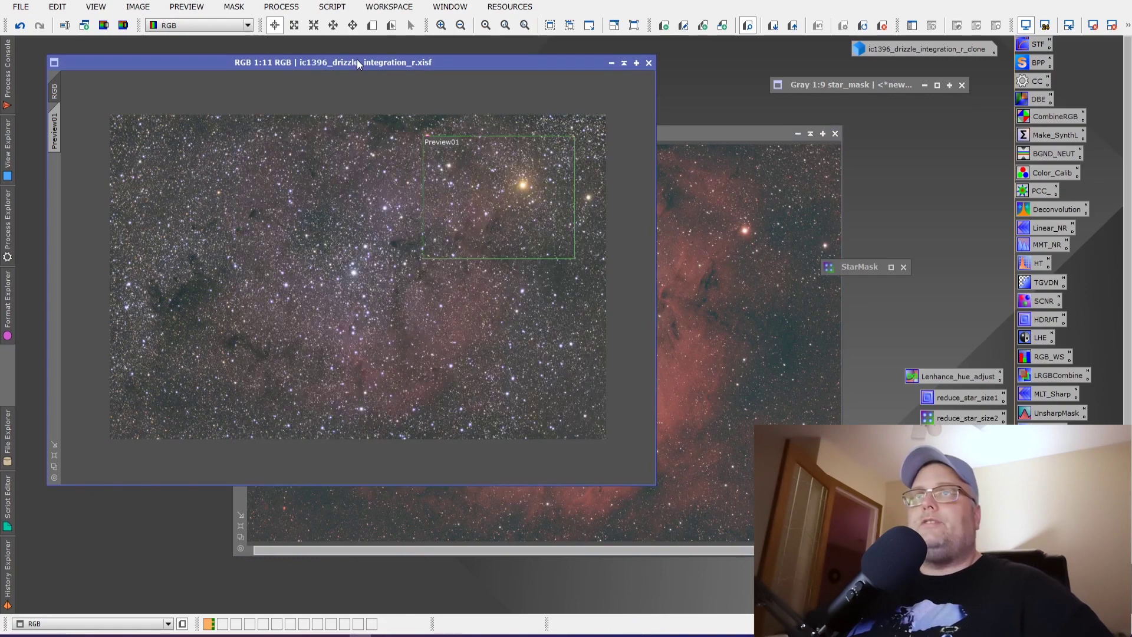
click(702, 136)
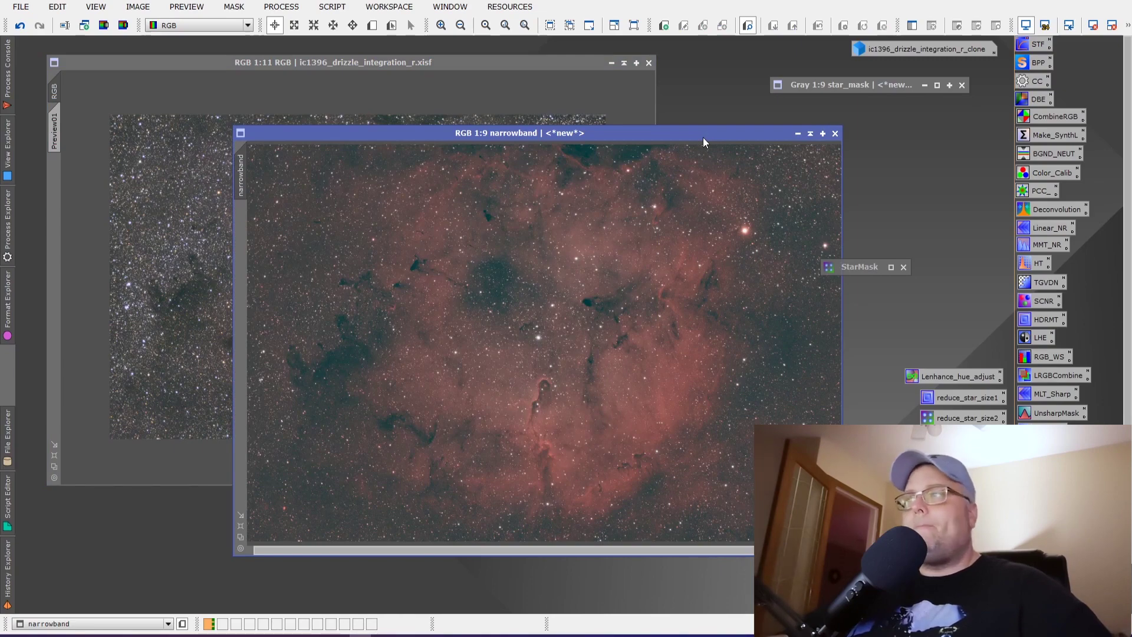
drag(871, 270, 911, 271)
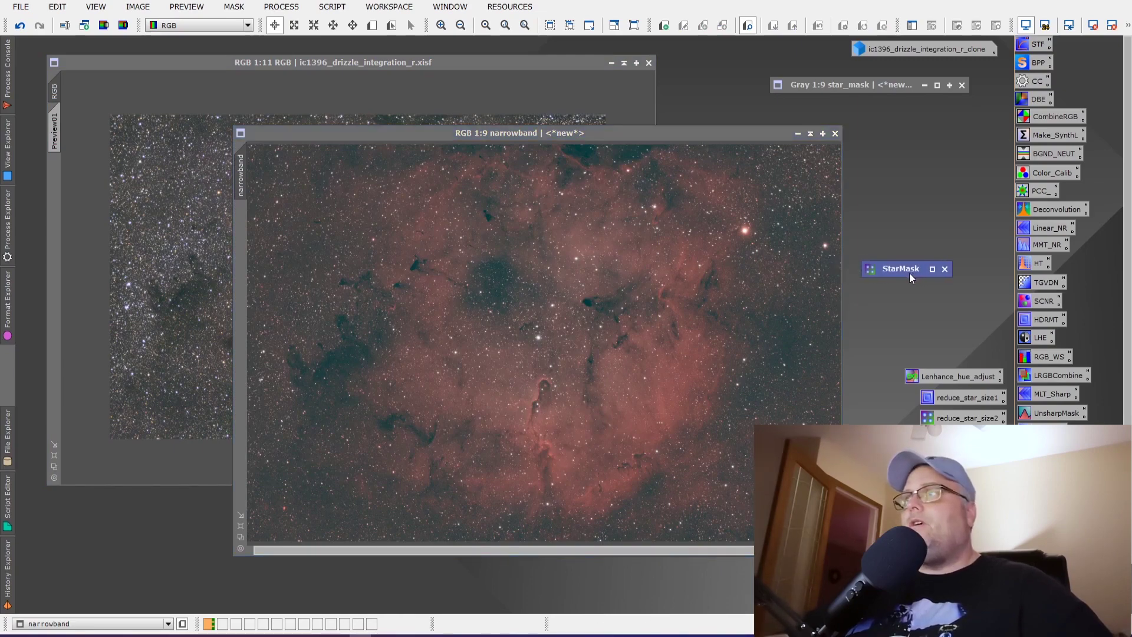
Step: Reopen the StarMask settings from the Process menu and raise the noise threshold toward 0.20
double_click(897, 270)
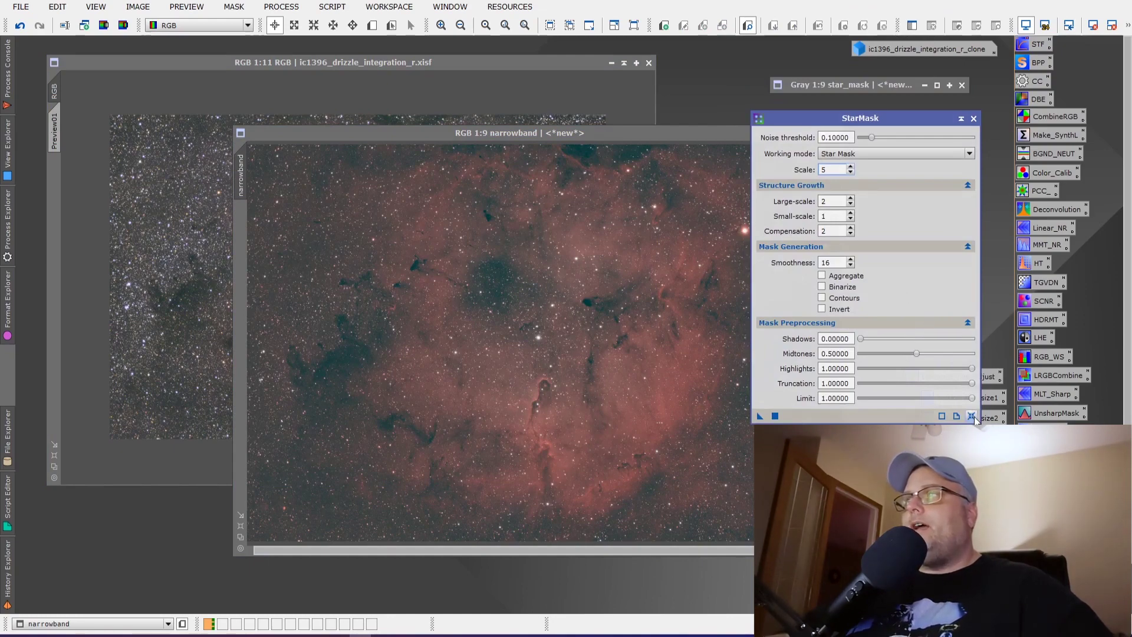
click(279, 7)
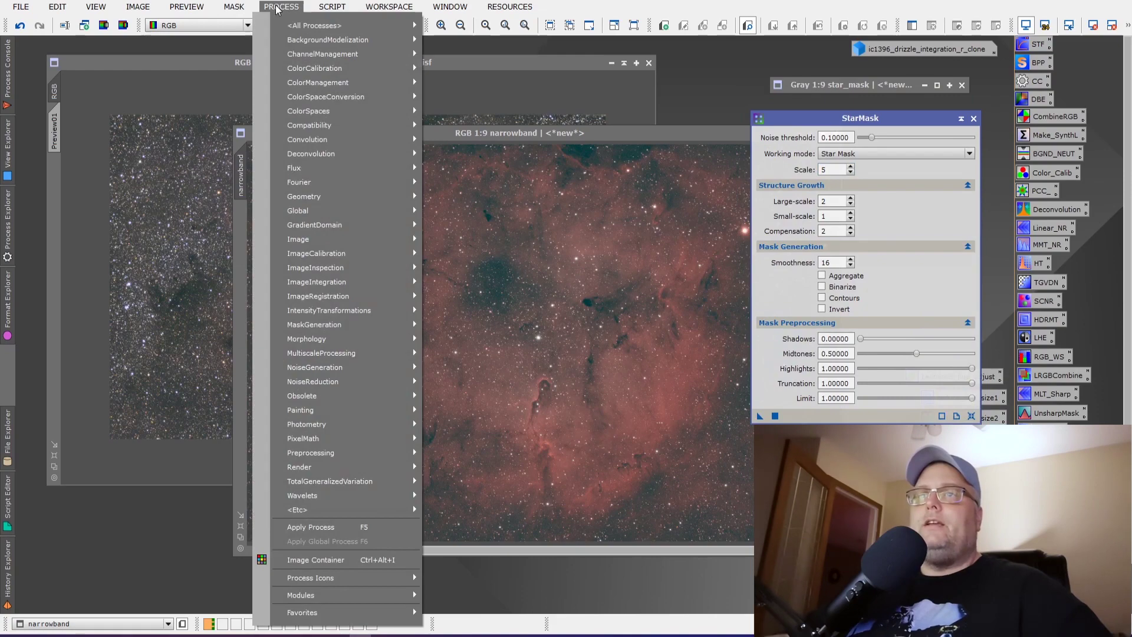
mouse_move(349, 324)
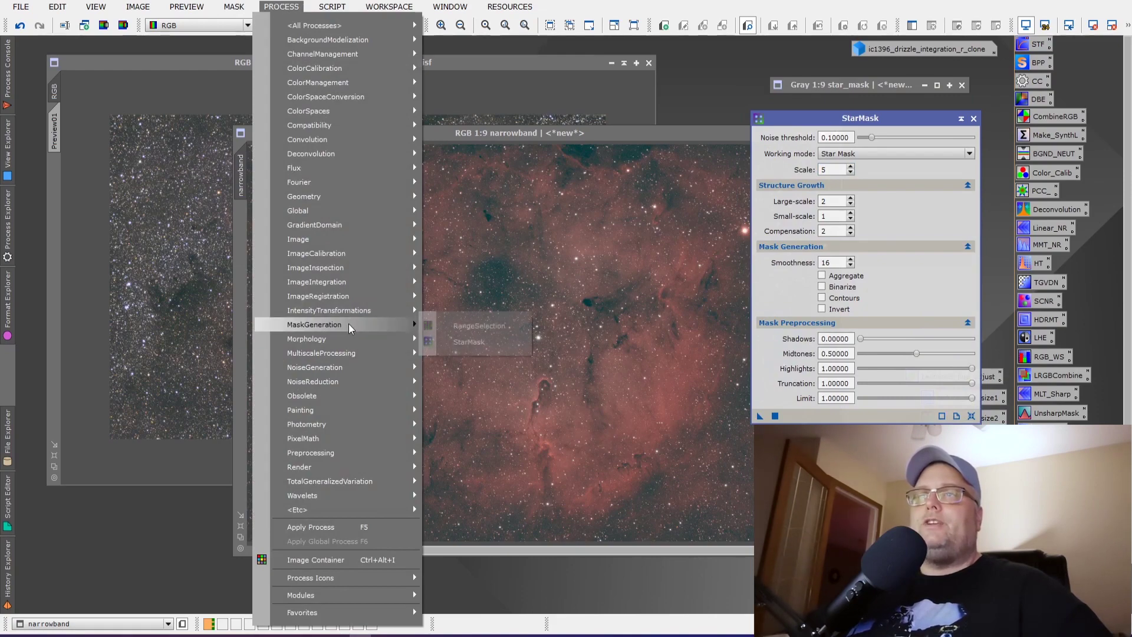
click(497, 342)
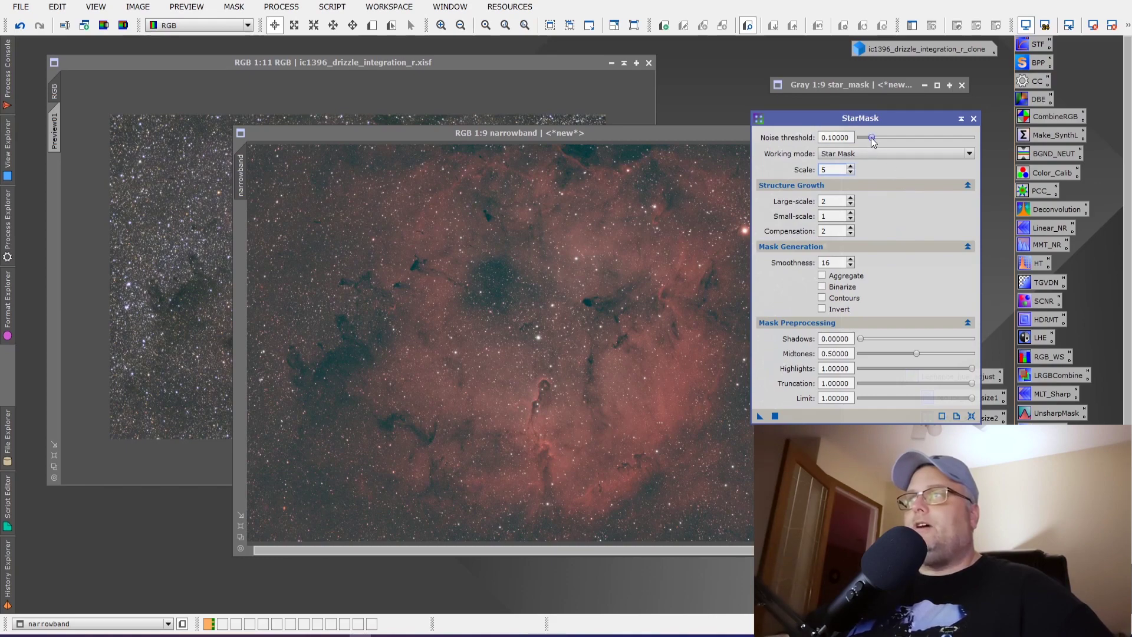
drag(871, 140, 887, 140)
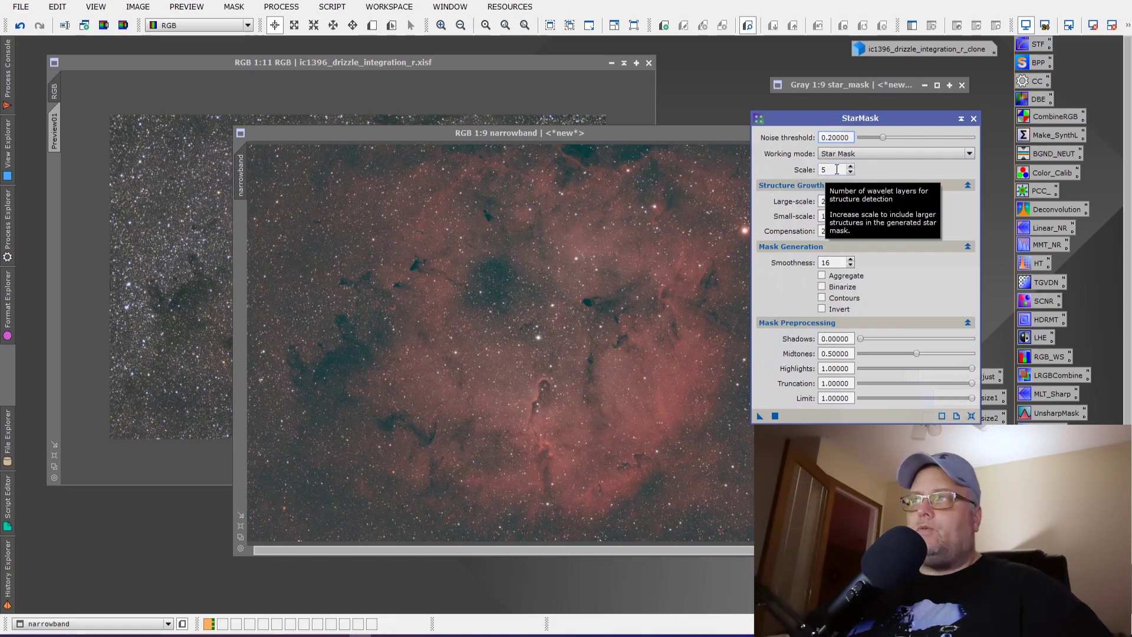
Step: Enter 12 as the StarMask Scale value
double_click(837, 169)
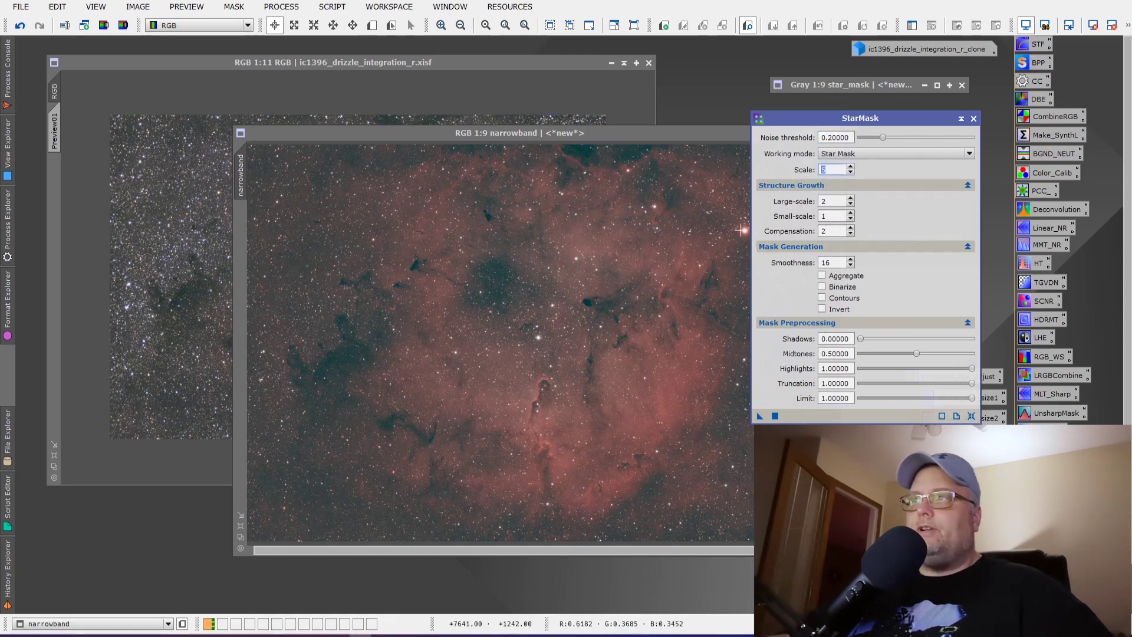
click(322, 59)
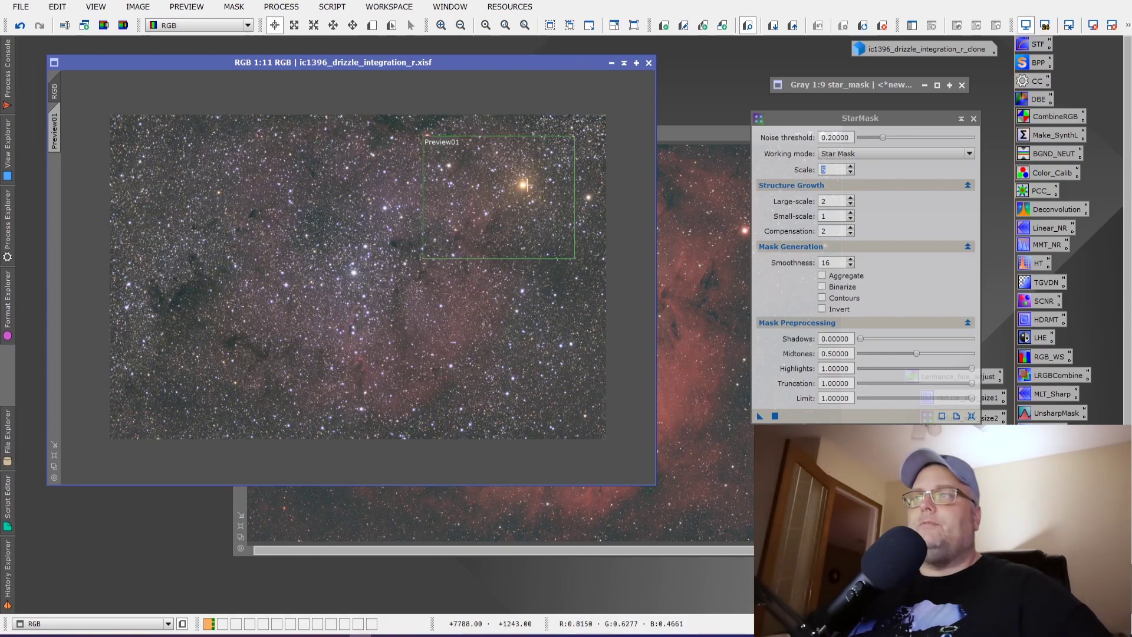
click(801, 115)
click(835, 170)
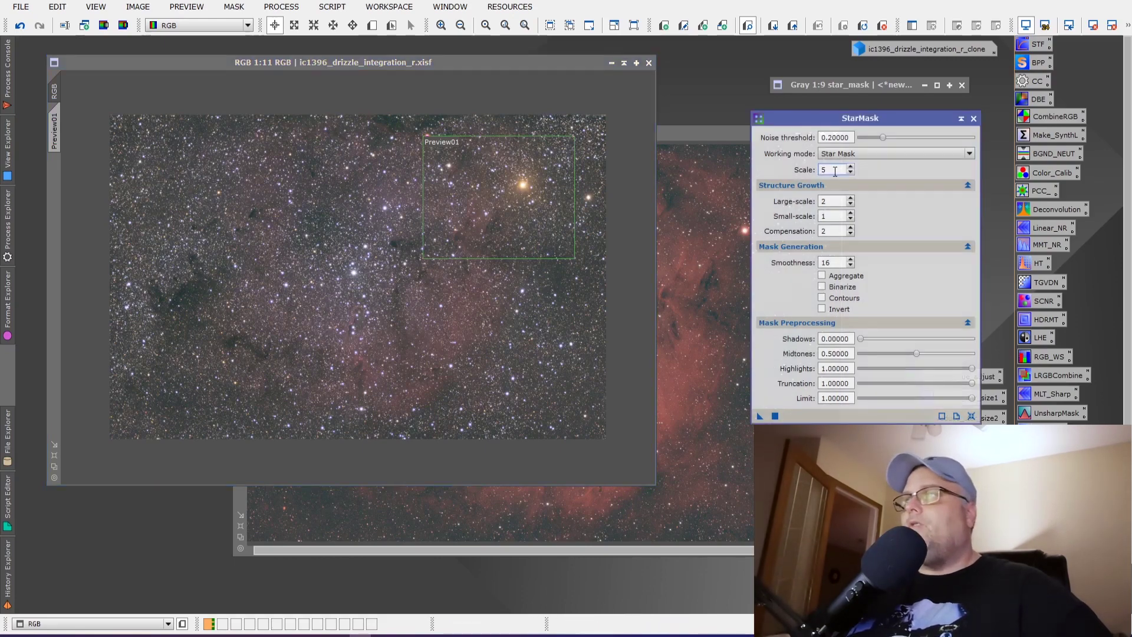
key(BackSpace)
text(12)
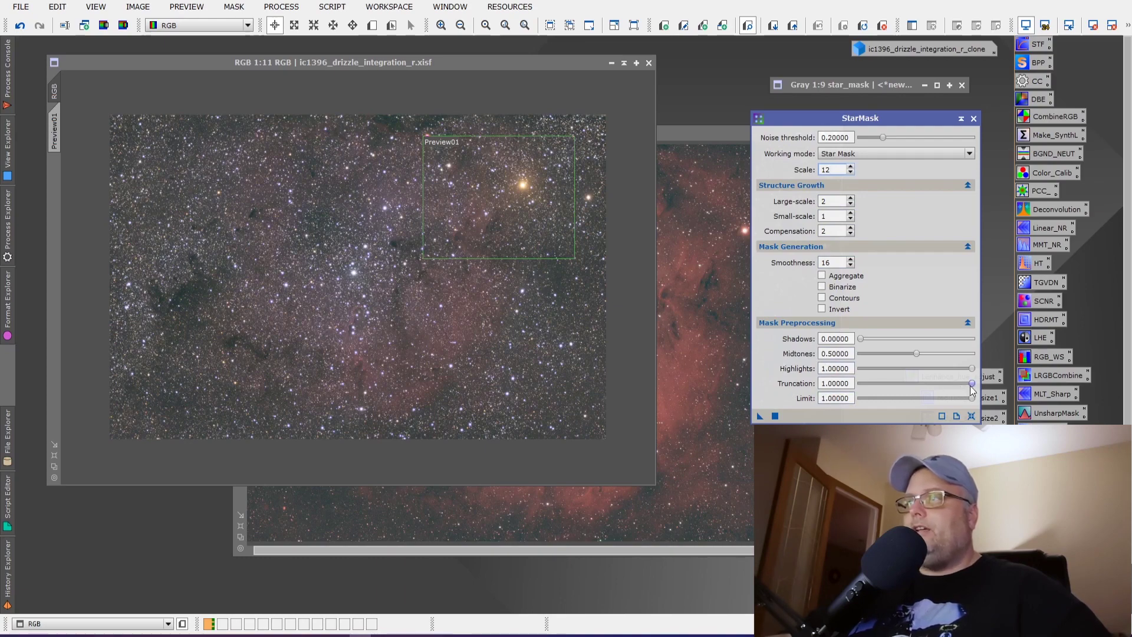
Step: Lower StarMask Truncation to 0.50 and make the RGB image the target view
drag(971, 384, 917, 385)
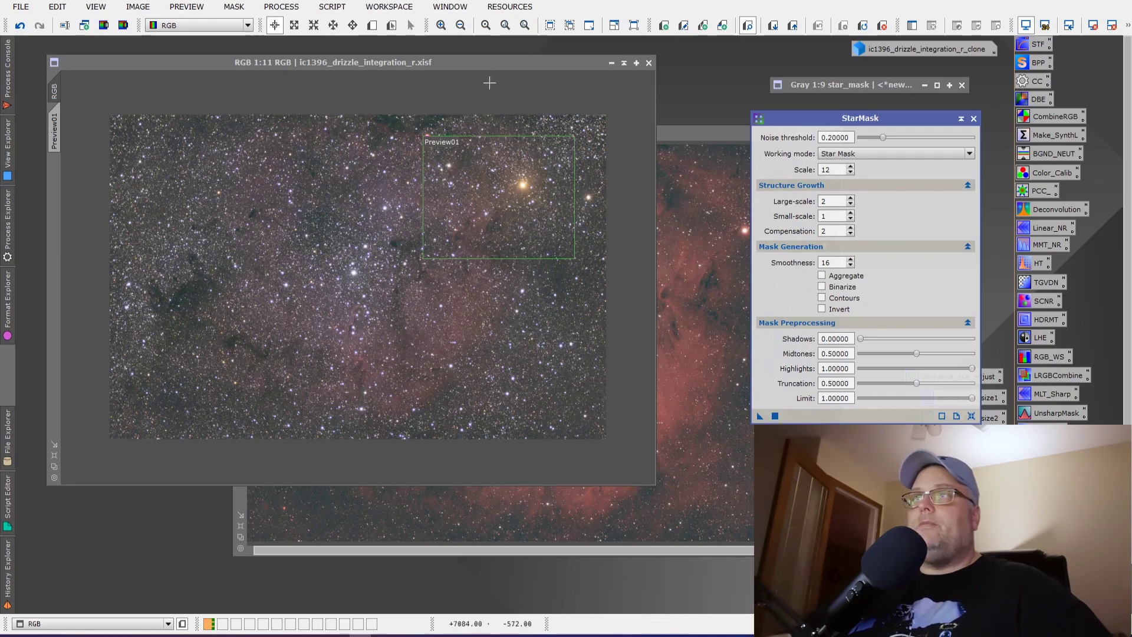
click(482, 65)
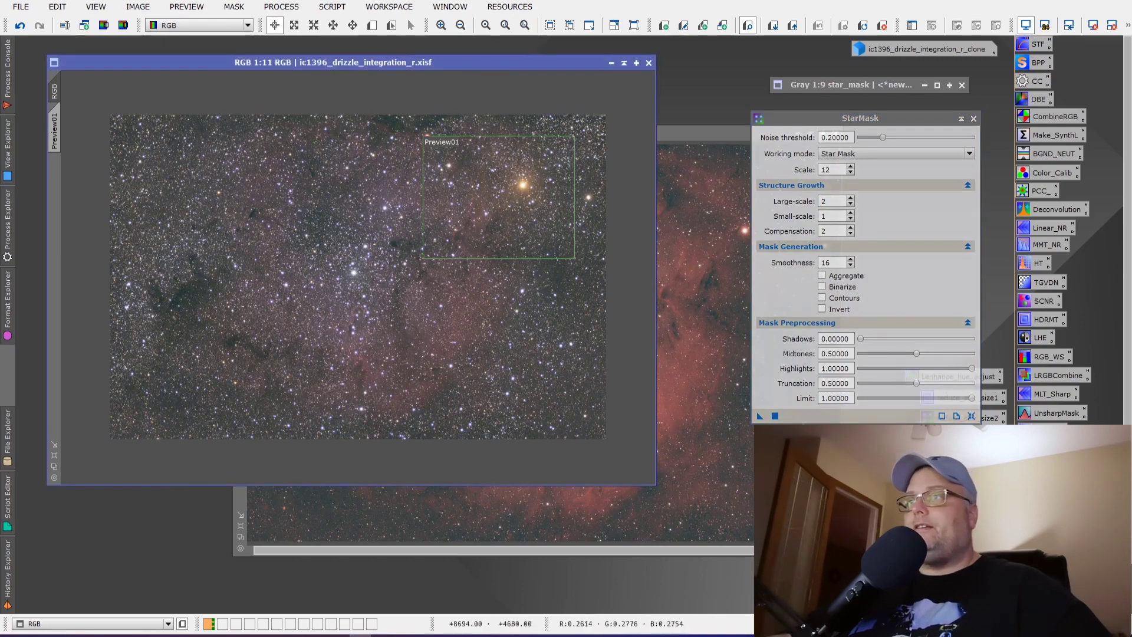
drag(860, 118, 847, 94)
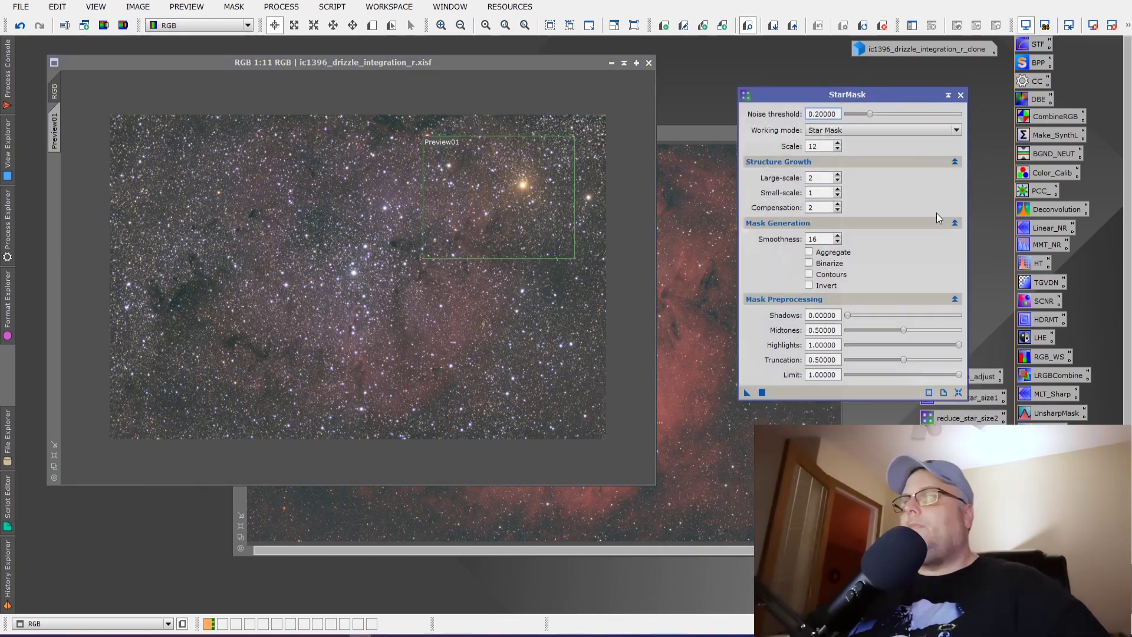
Step: Generate the star_mask from the RGB image and move its window into full view
click(763, 392)
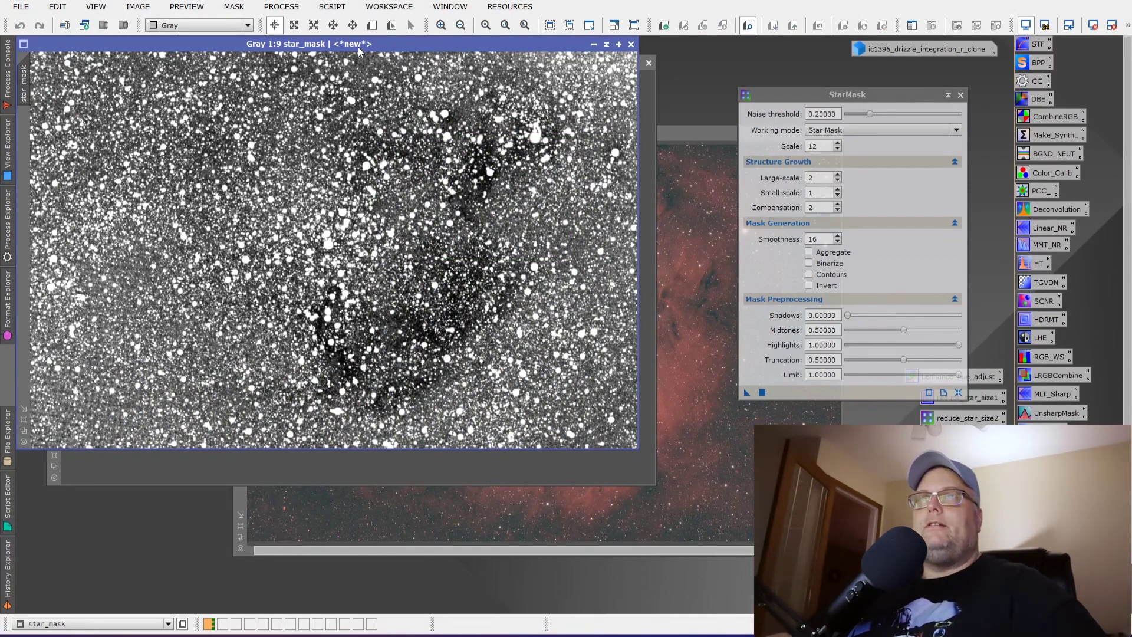
drag(358, 49, 443, 112)
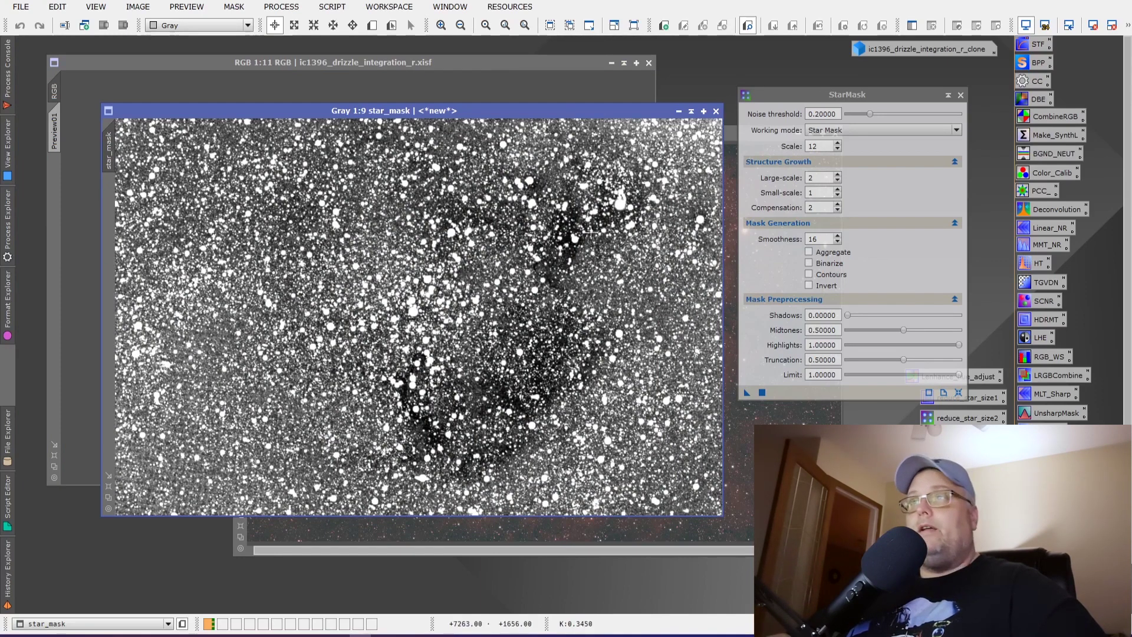
scroll(392, 300, up, 7)
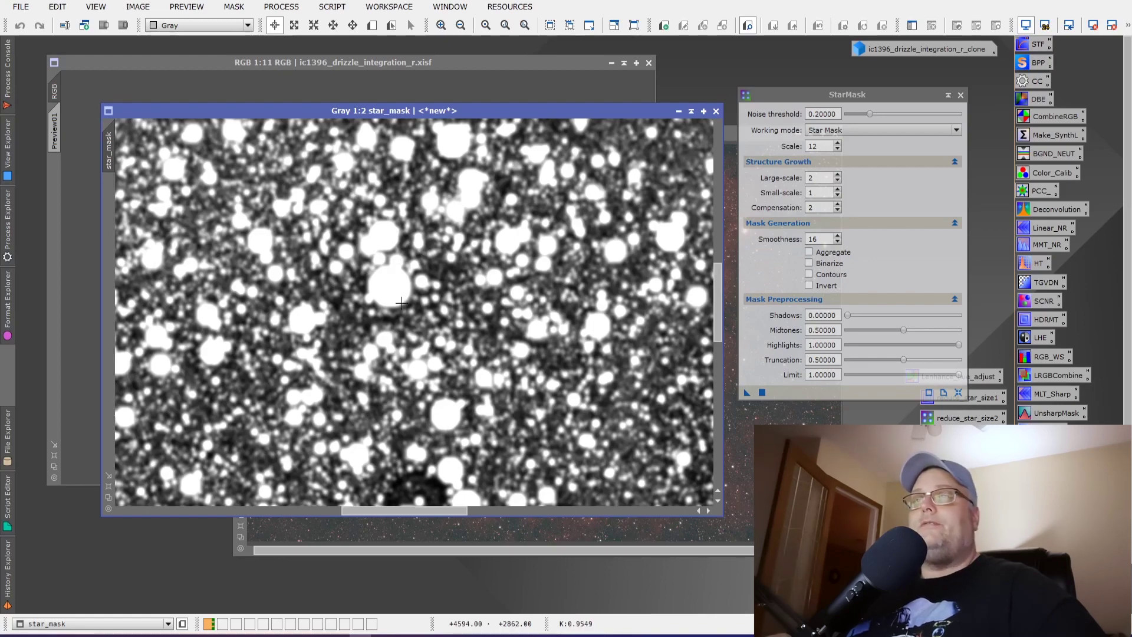
scroll(401, 302, down, 7)
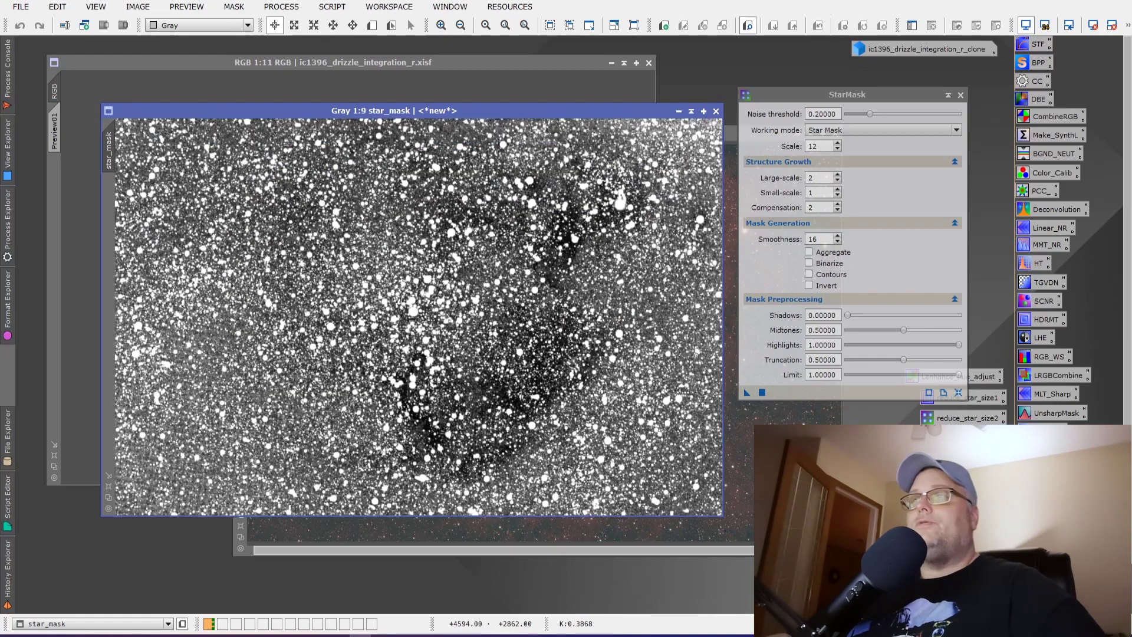
scroll(400, 302, down, 1)
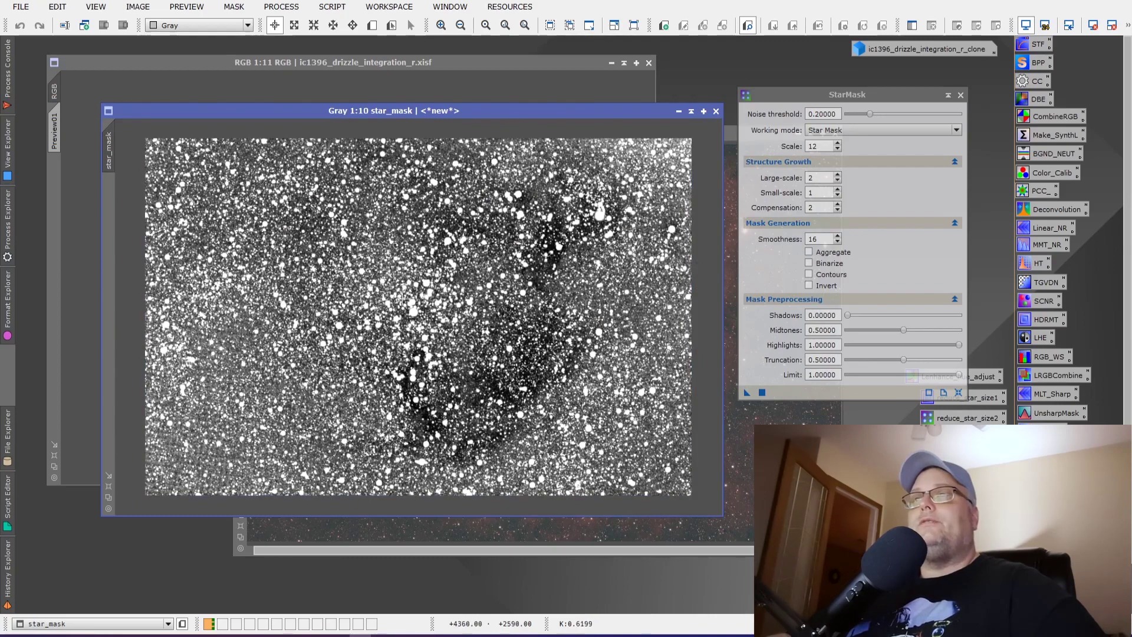
click(281, 8)
Step: Open Convolution and draw a Preview01 rectangle over the dark nebula on star_mask
mouse_move(302, 139)
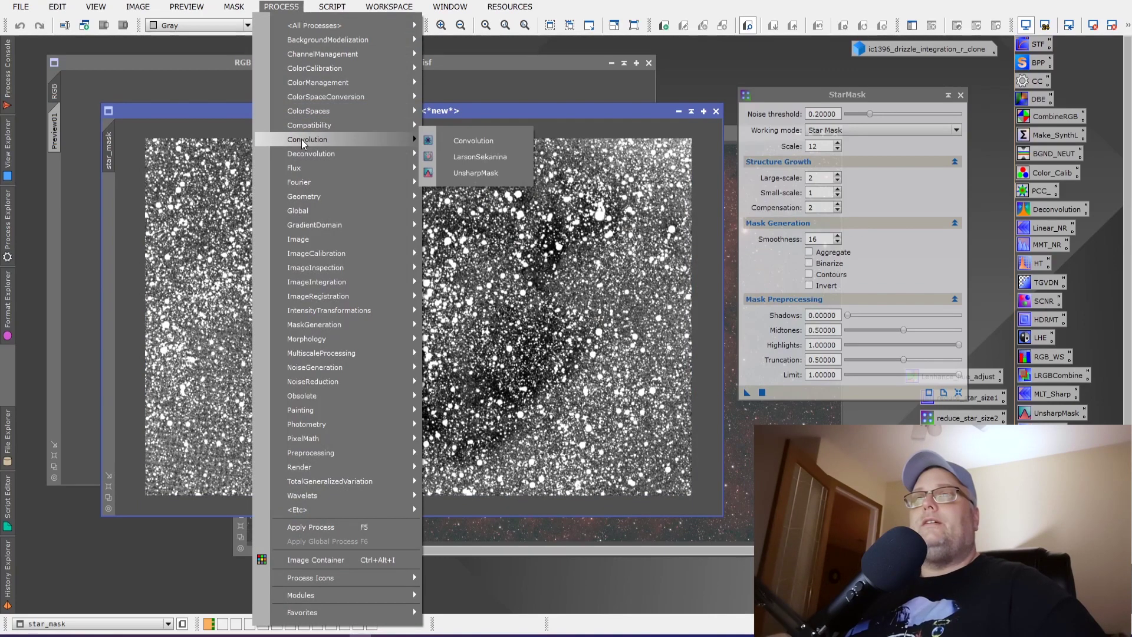
click(478, 141)
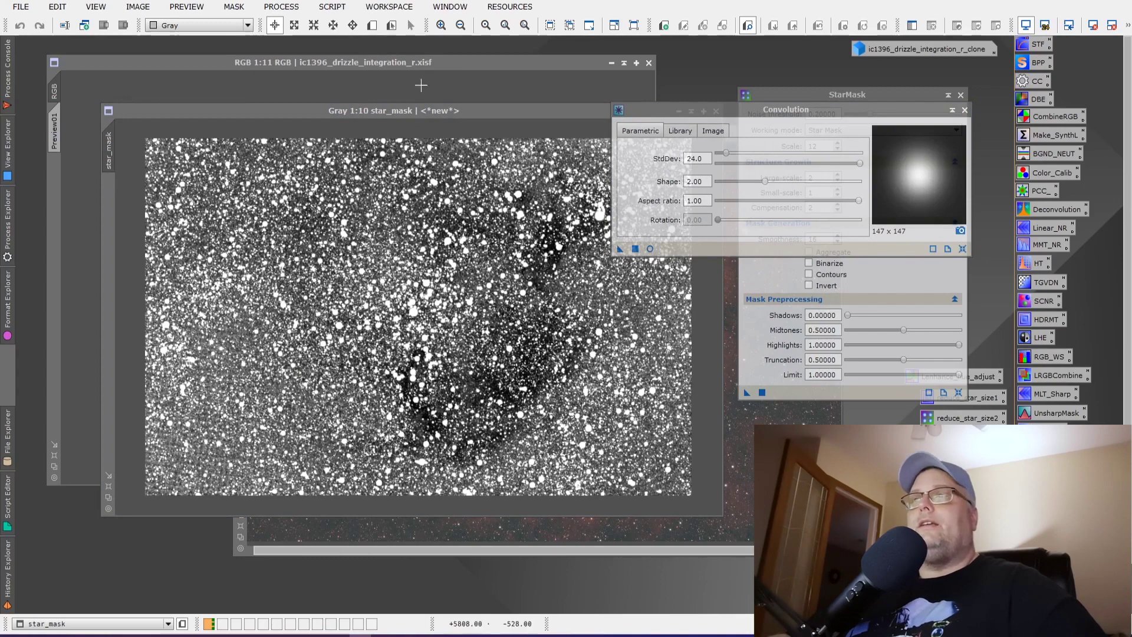
drag(472, 119, 404, 126)
click(372, 24)
drag(462, 188, 586, 272)
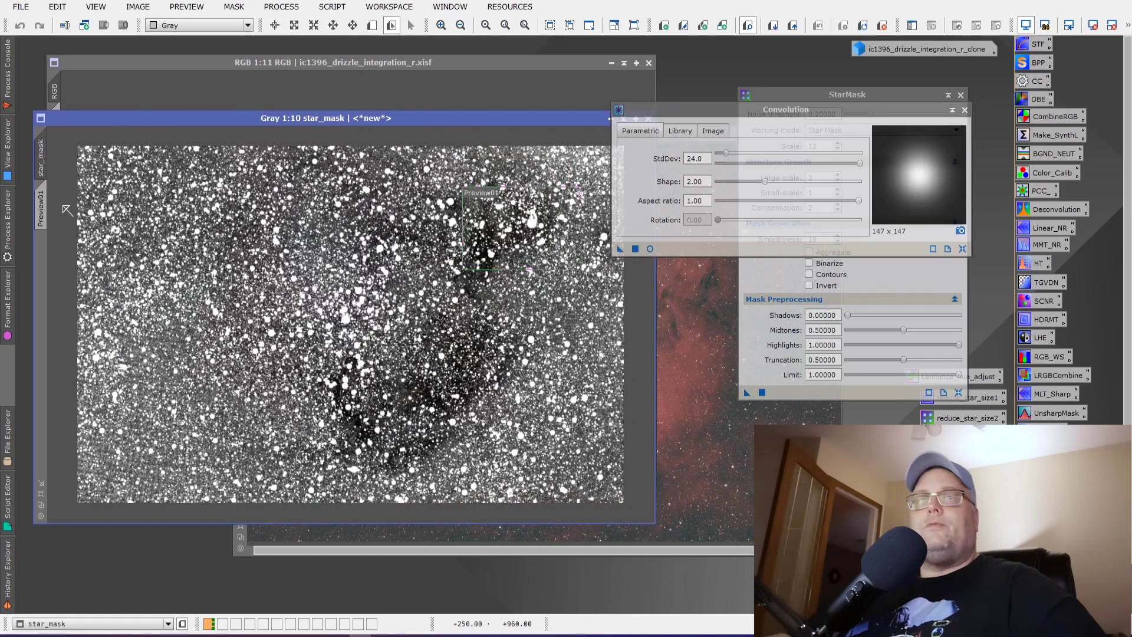
click(41, 206)
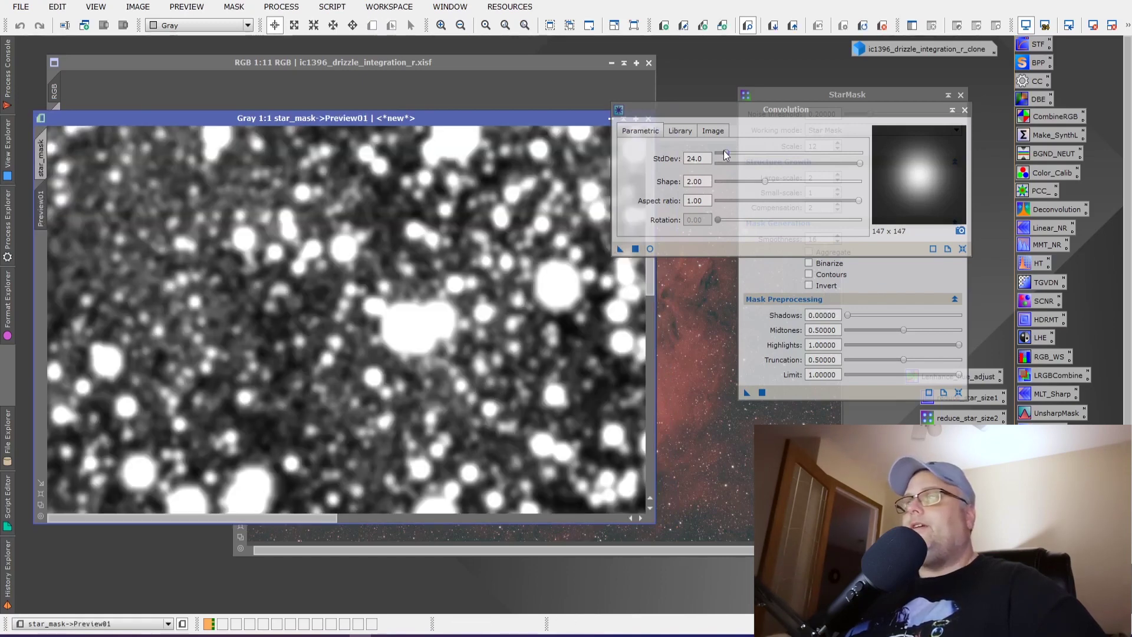
Step: Test the Convolution blur on Preview01 with StdDev raised to 40.0
drag(620, 248, 431, 412)
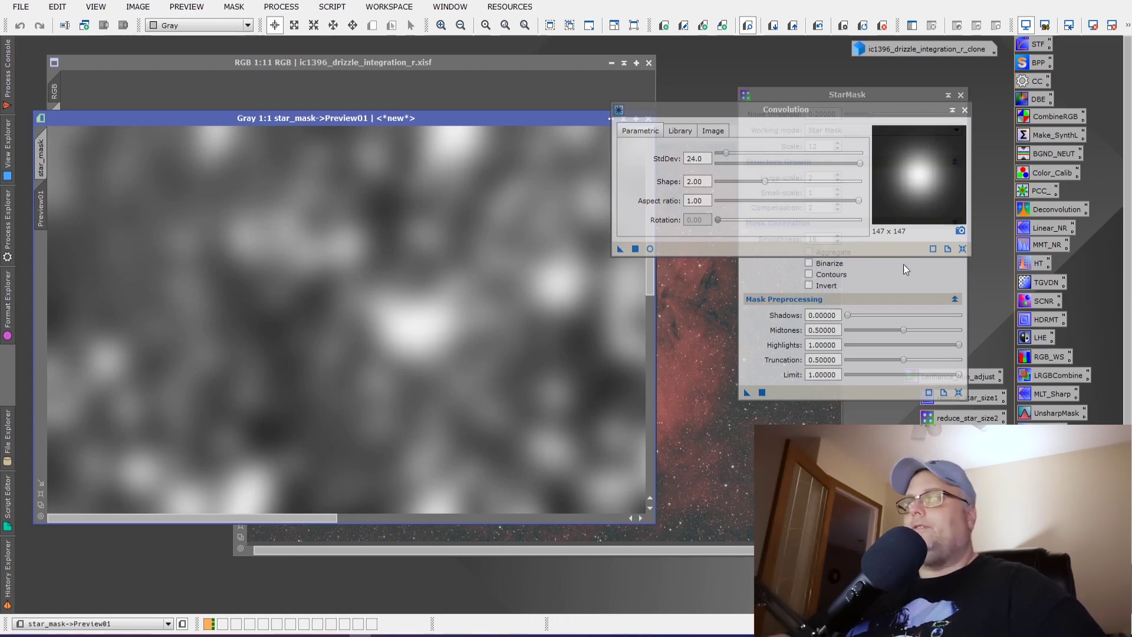
click(962, 248)
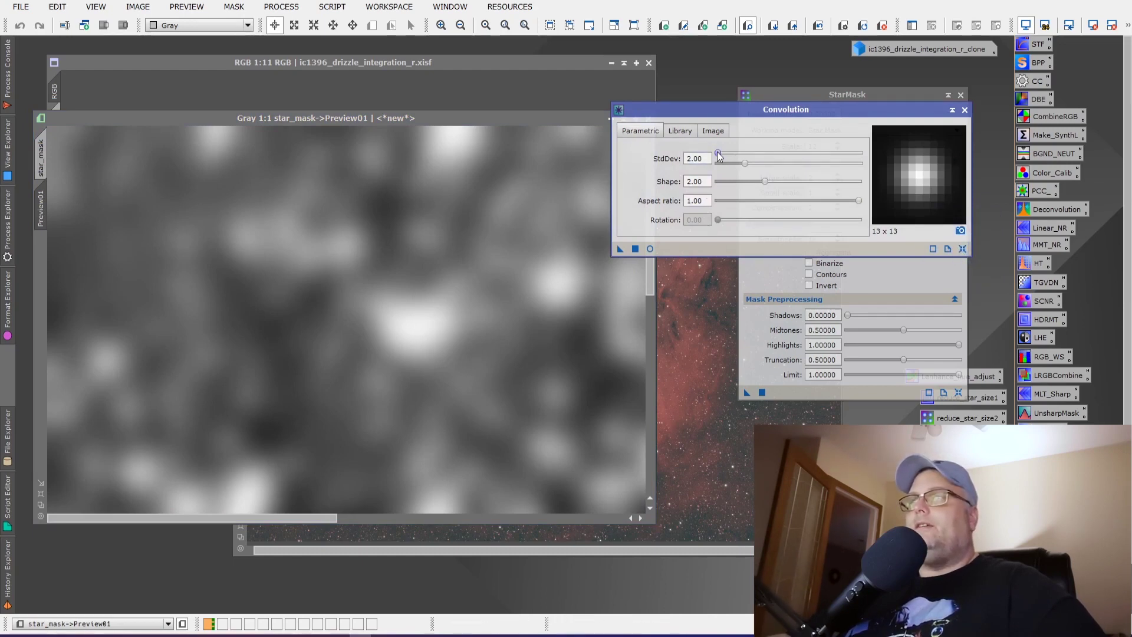
mouse_move(719, 155)
mouse_down()
mouse_move(756, 155)
mouse_move(736, 158)
mouse_up()
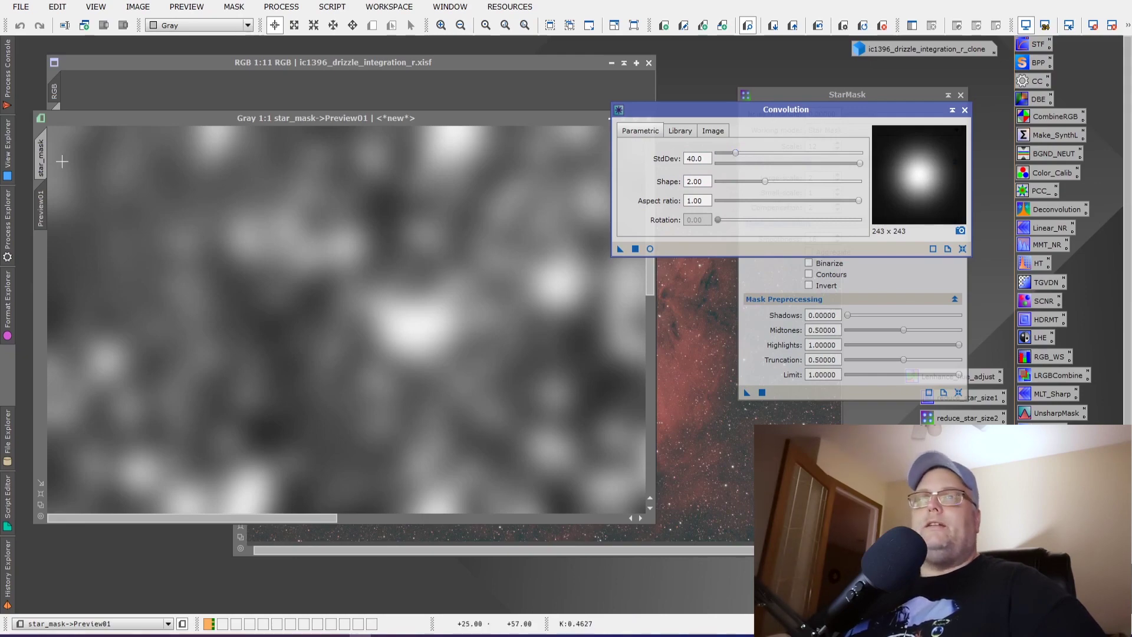
click(41, 158)
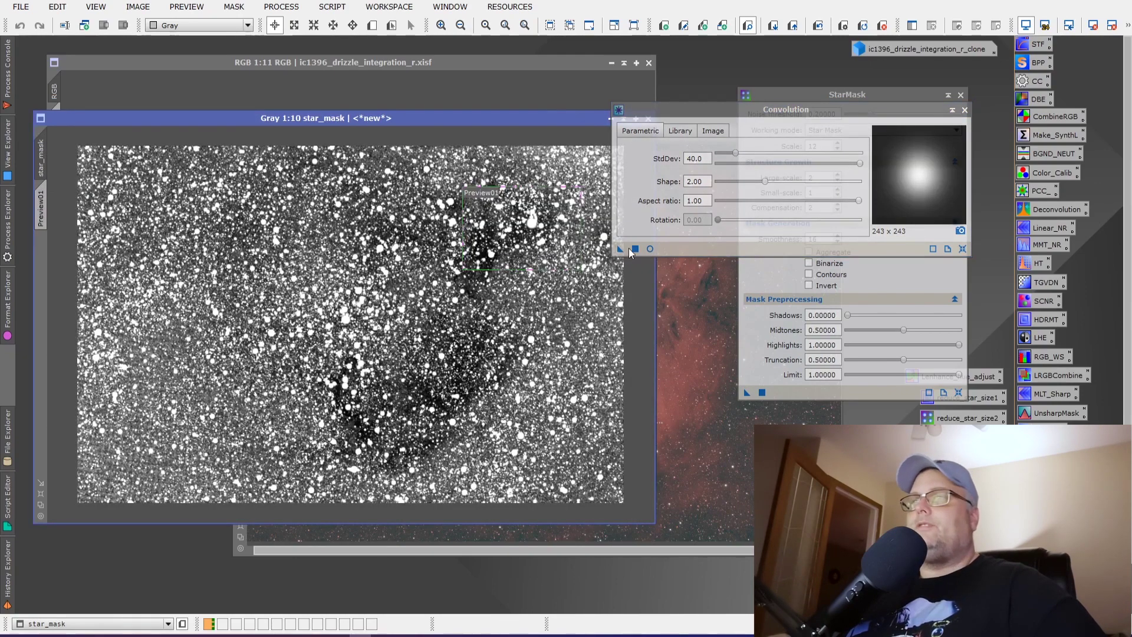
Step: Blur the whole star_mask at StdDev 40.0, then undo it as too strong
drag(621, 248, 574, 350)
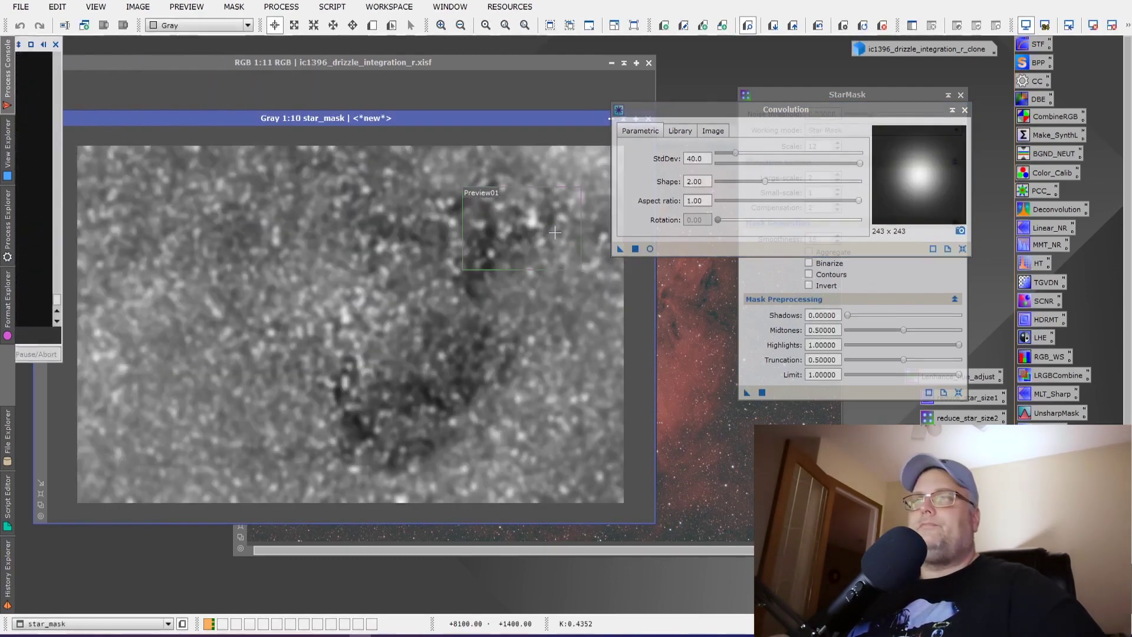
scroll(555, 233, up, 5)
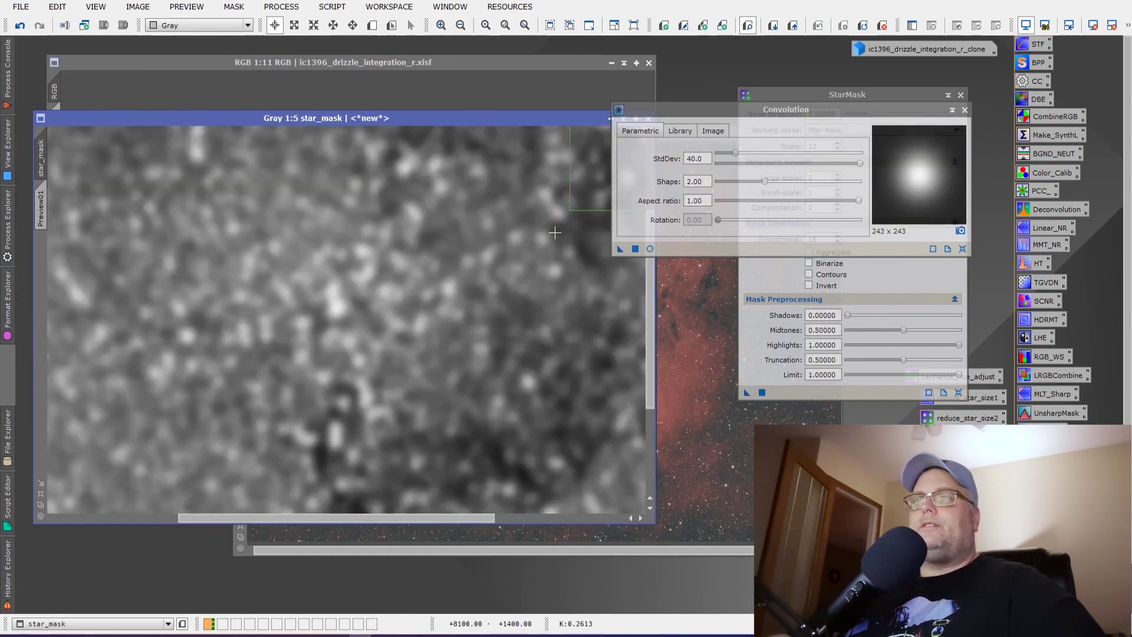
scroll(555, 233, down, 4)
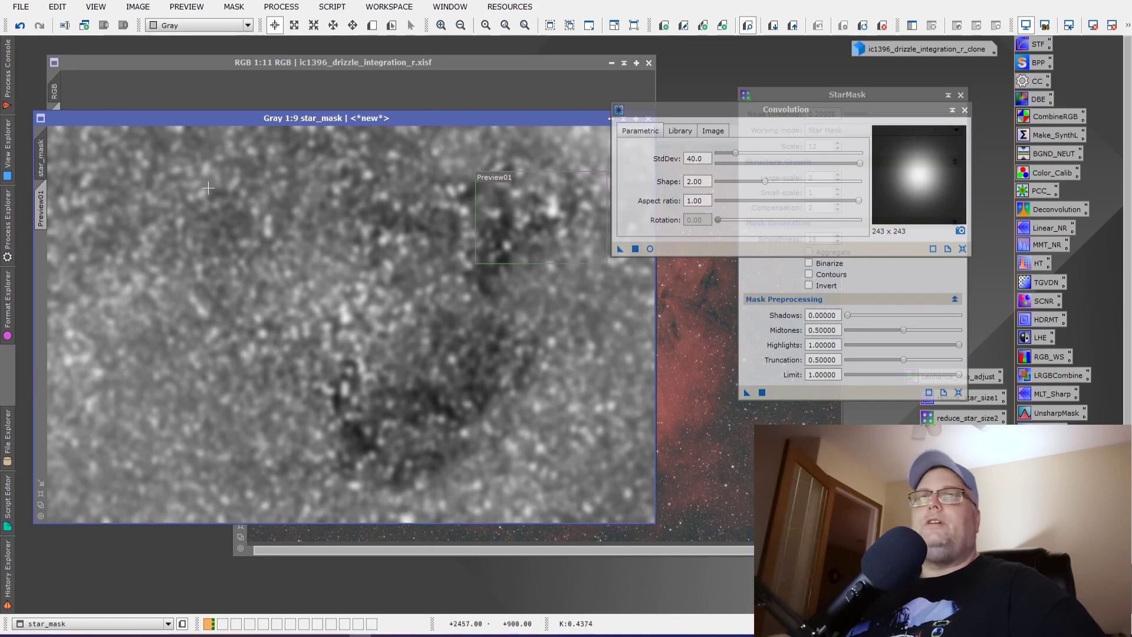
key(ctrl+z)
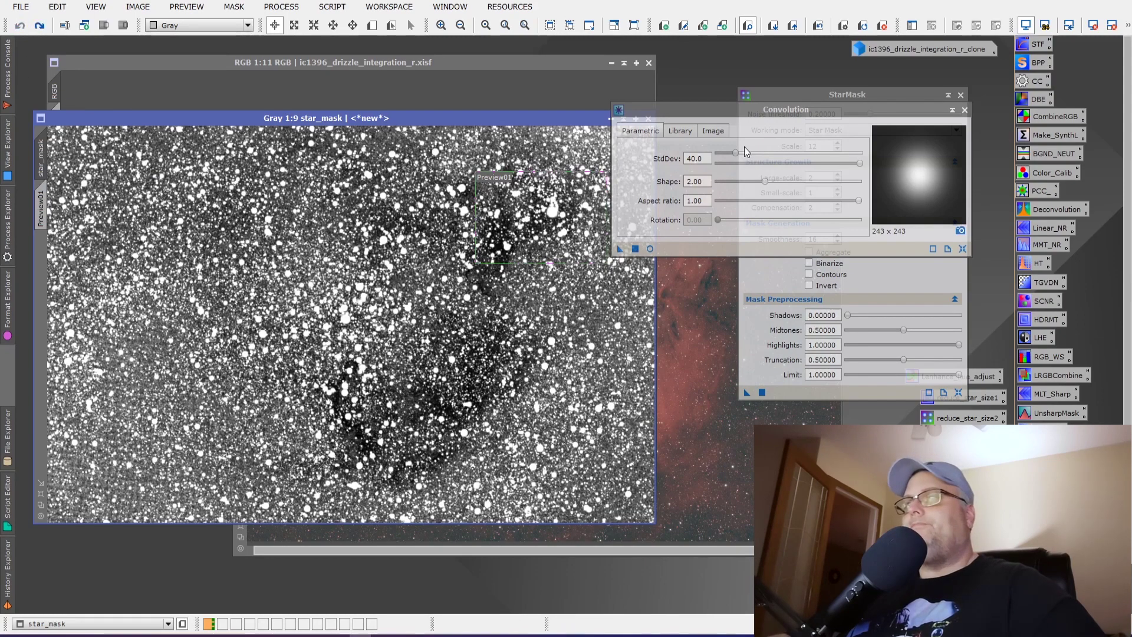
Step: Apply a gentler 22.0 StdDev blur to the whole star_mask and inspect the result
drag(735, 152, 726, 155)
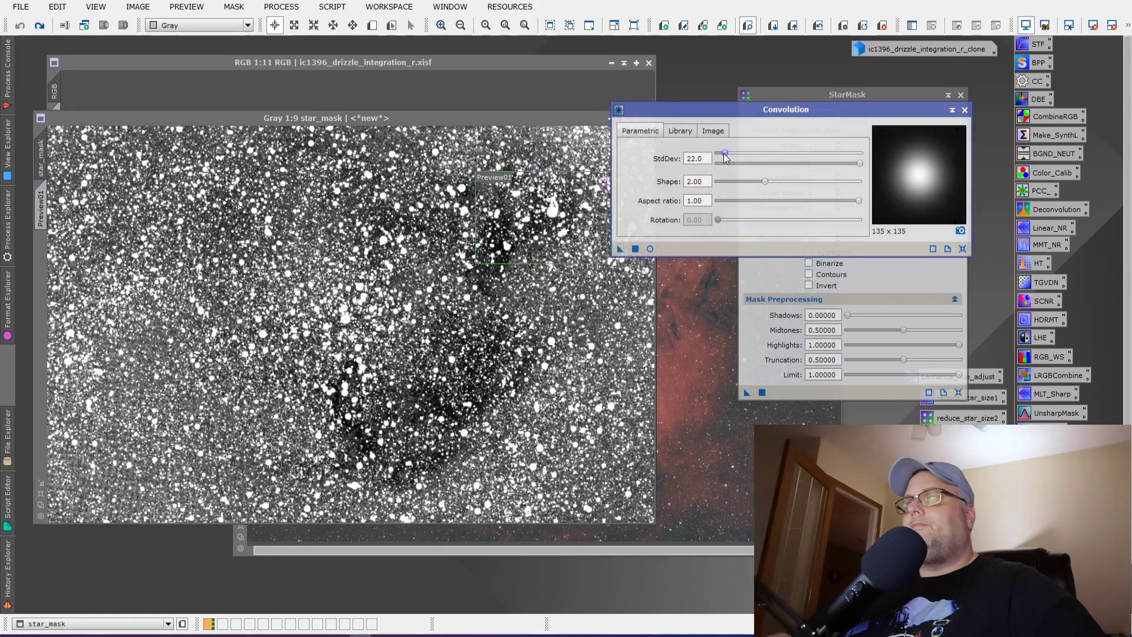
click(619, 249)
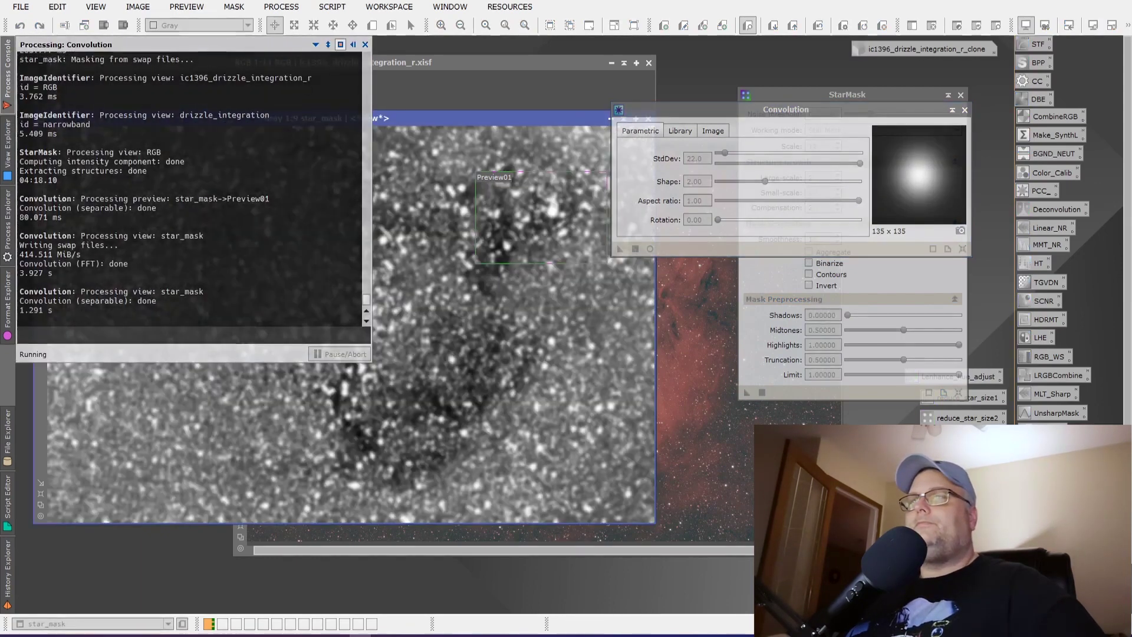
scroll(537, 250, up, 7)
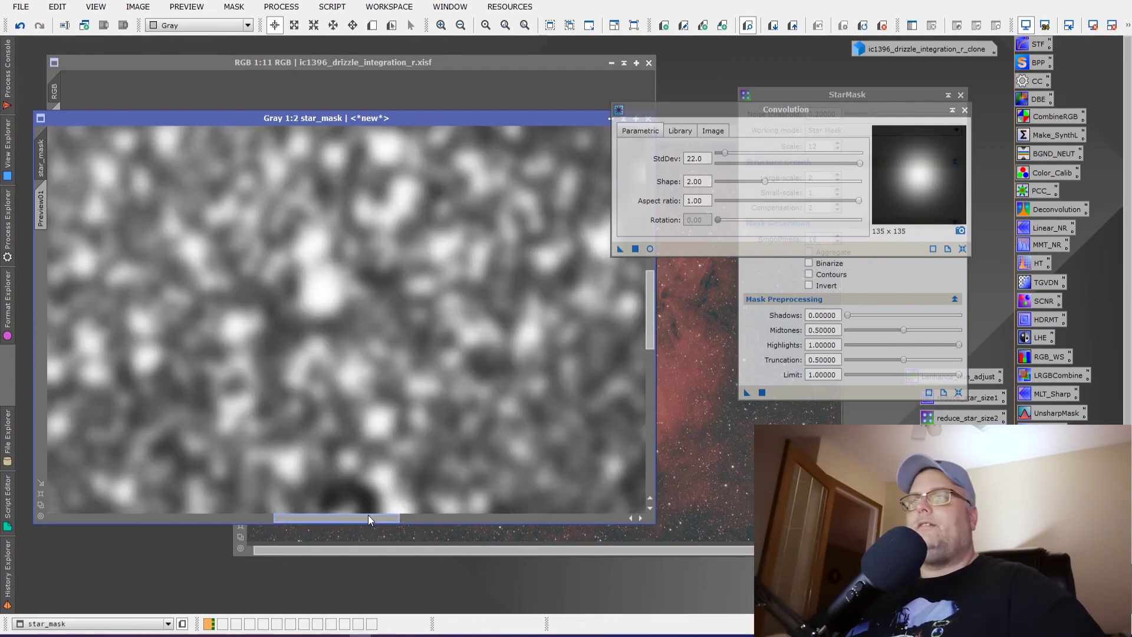
drag(373, 518, 530, 518)
drag(649, 325, 659, 193)
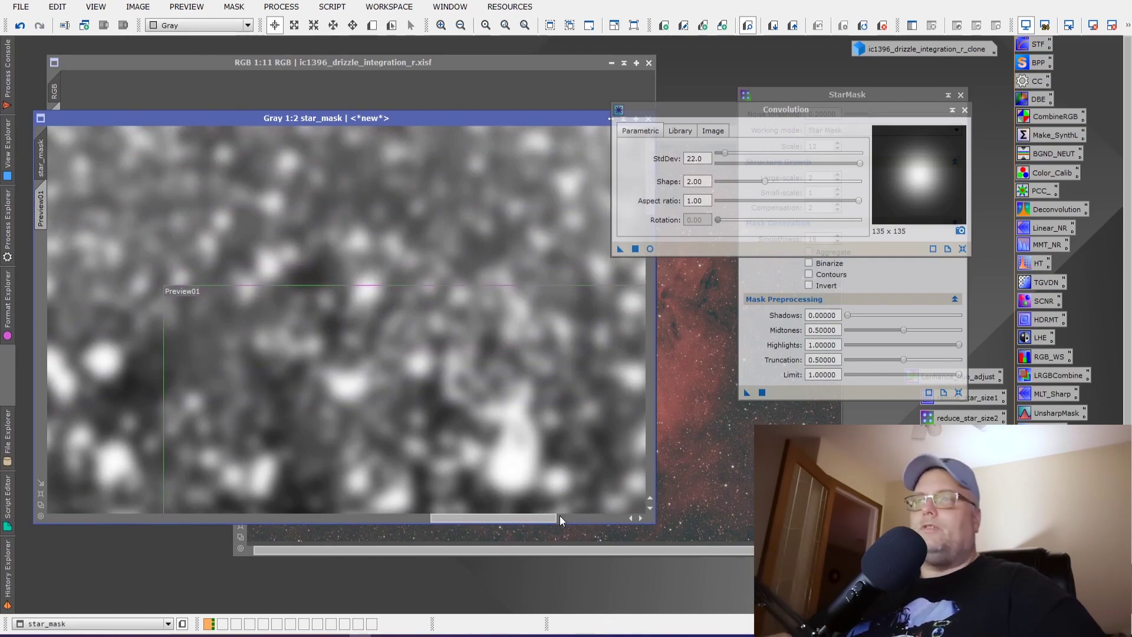
drag(551, 518, 449, 517)
scroll(426, 461, down, 10)
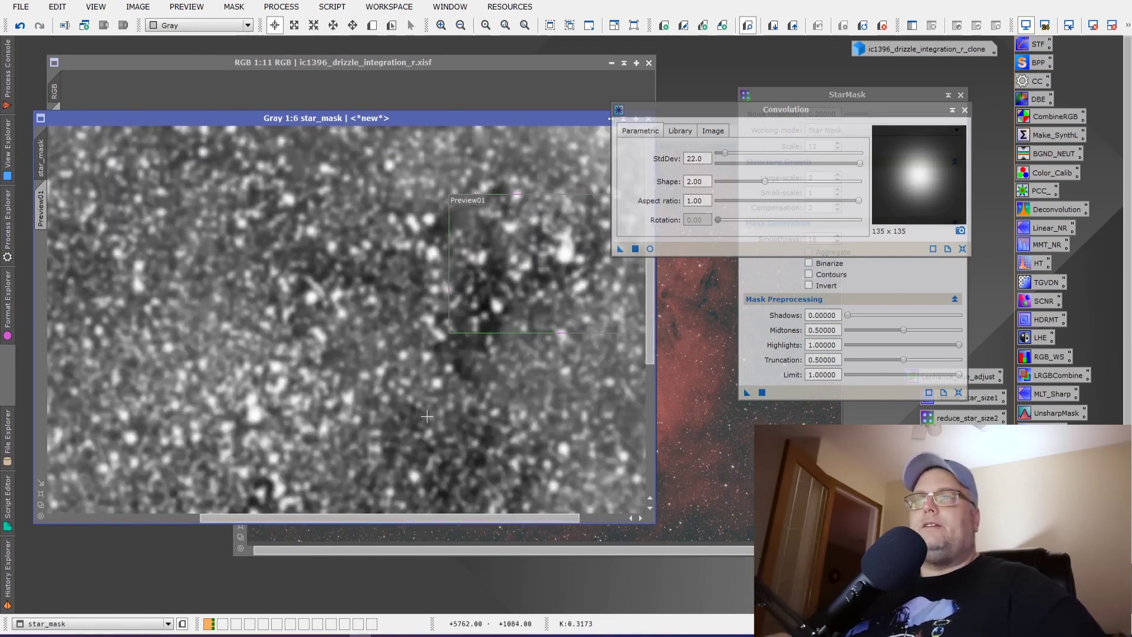
scroll(395, 393, up, 2)
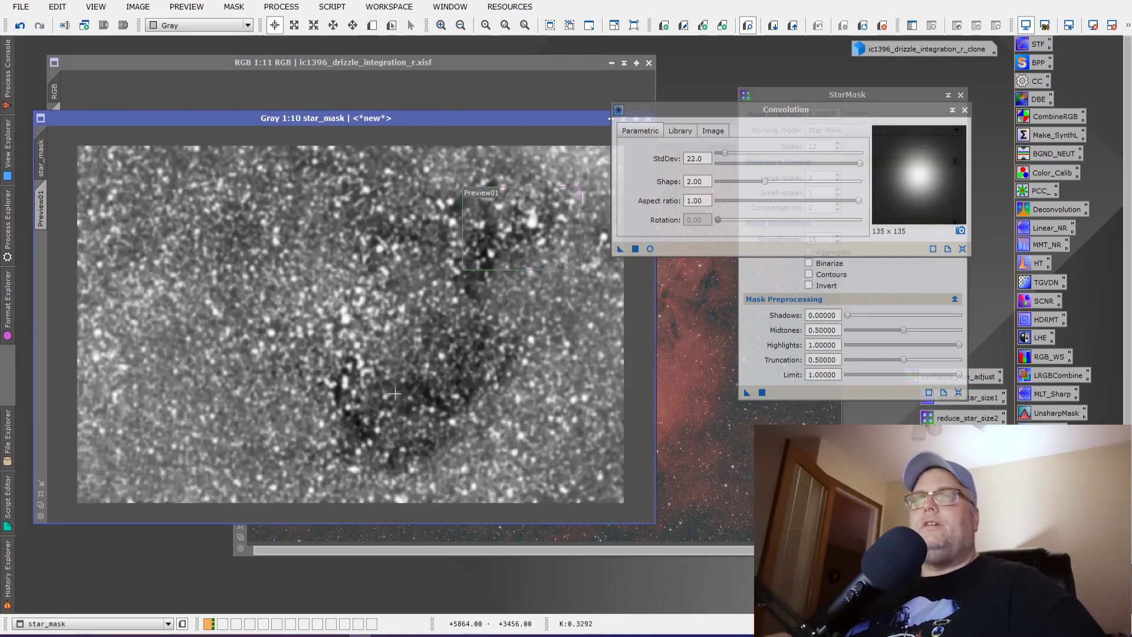
click(964, 110)
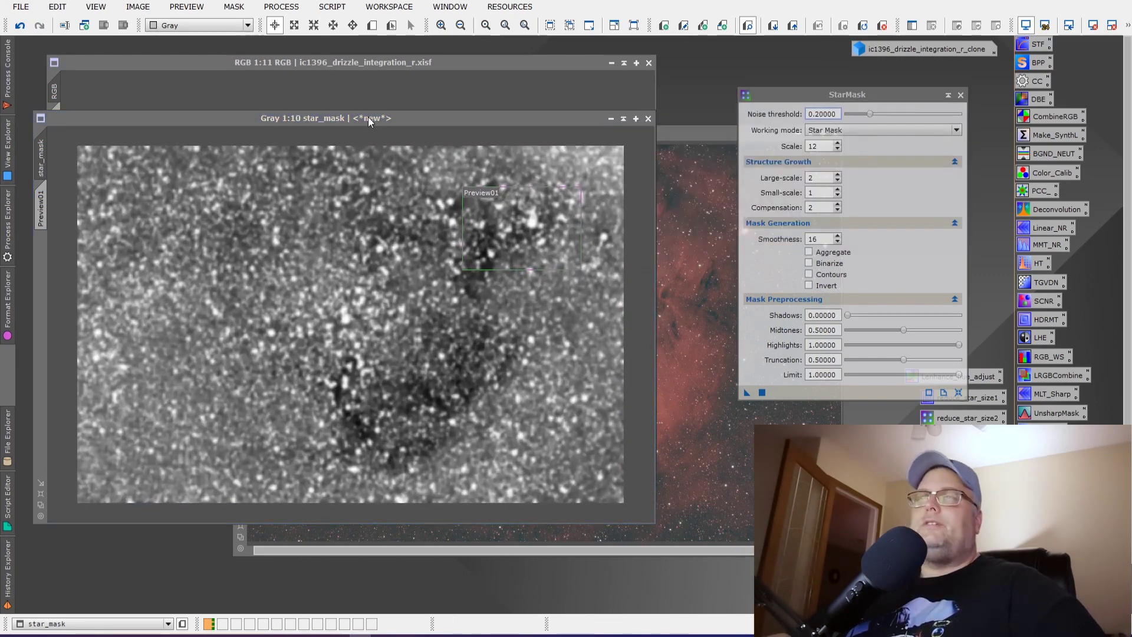
Step: Tidy the windows and assign the blurred star_mask as the RGB image's mask
drag(369, 121, 569, 119)
click(947, 96)
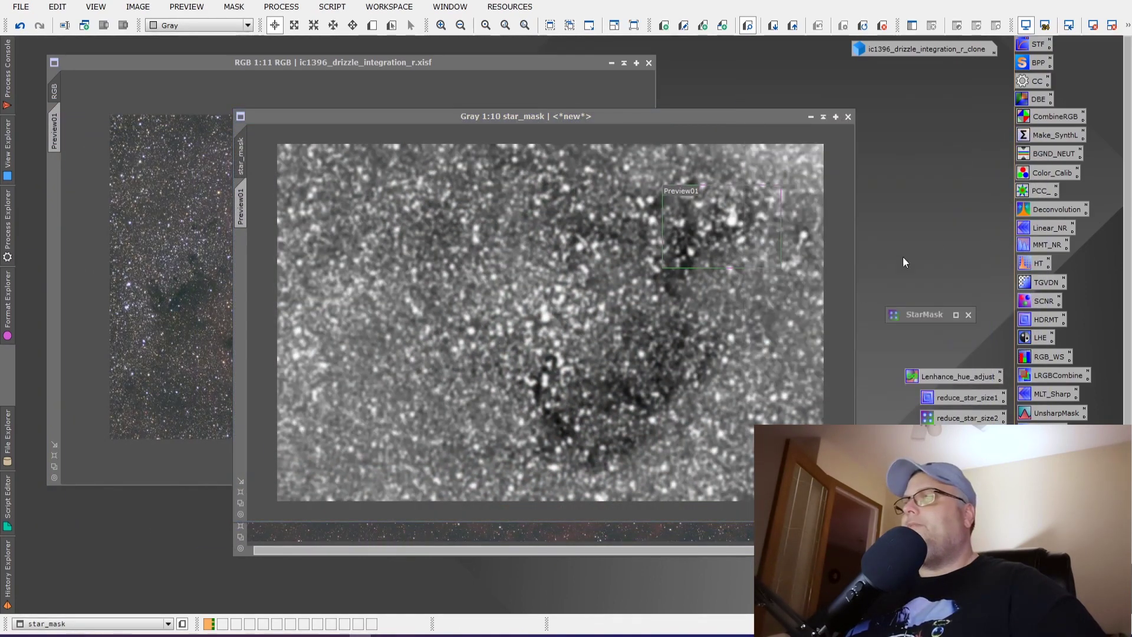
drag(925, 313, 941, 77)
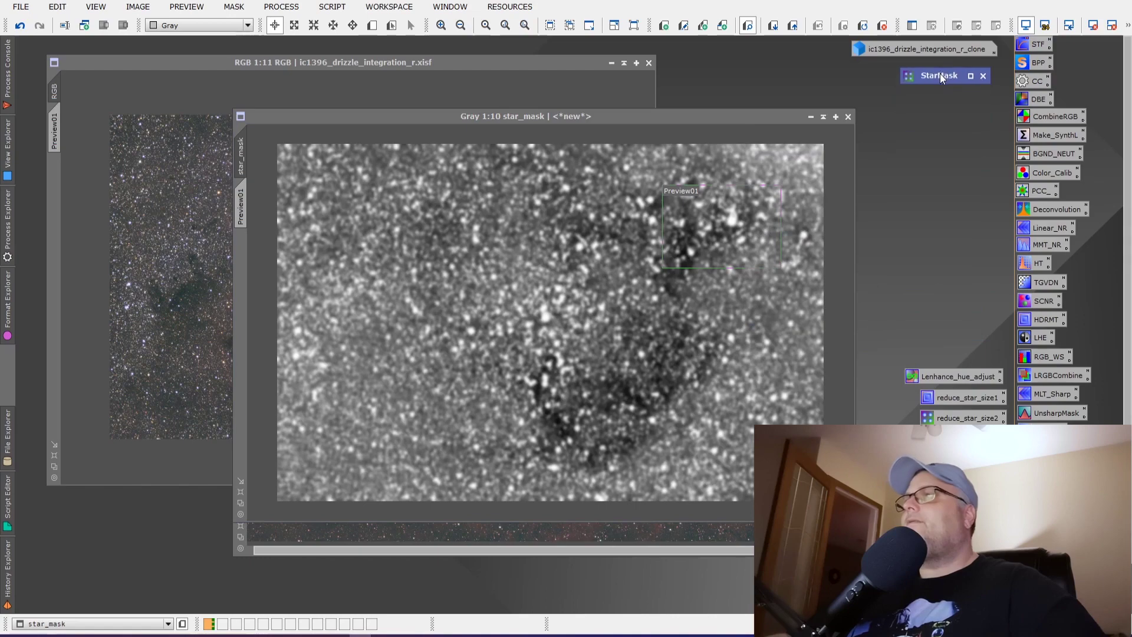
drag(589, 118, 680, 107)
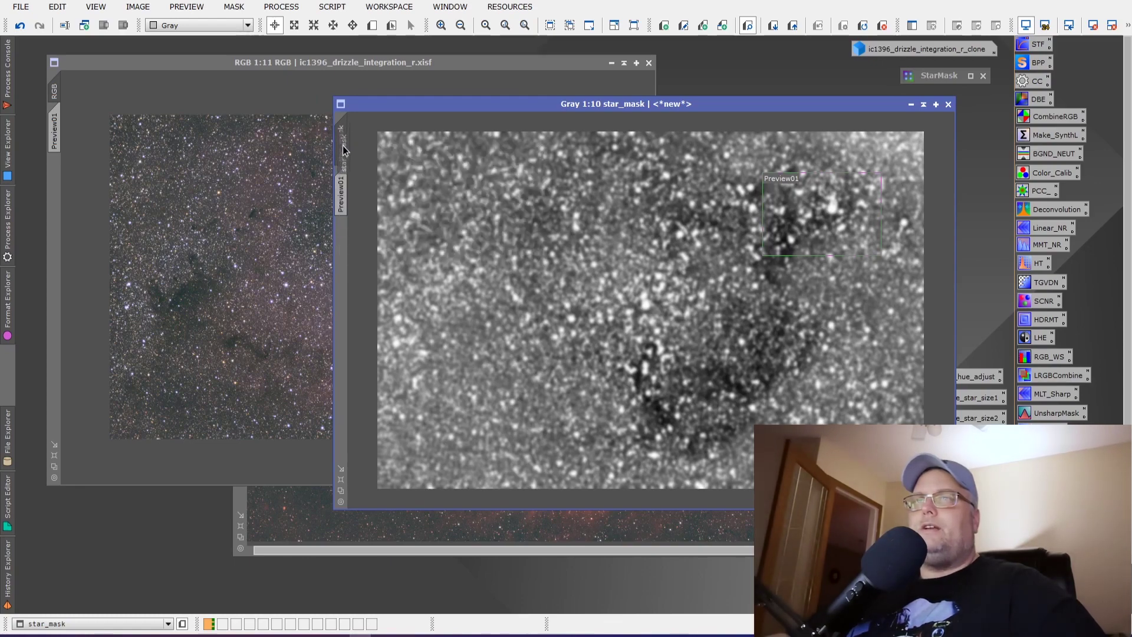
drag(344, 145, 53, 190)
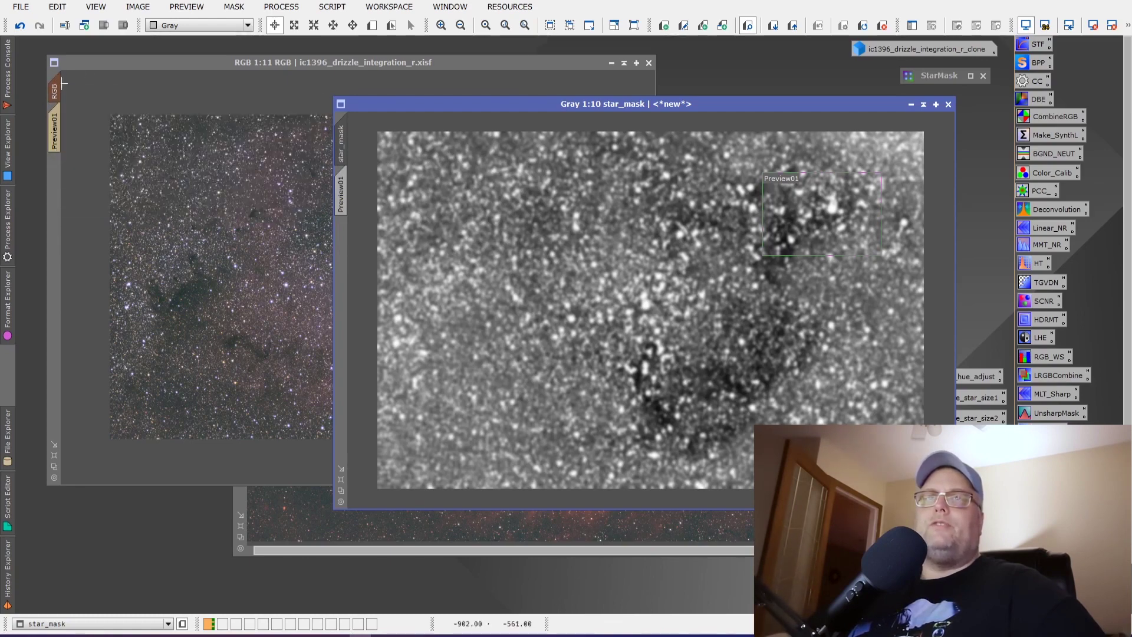
click(166, 62)
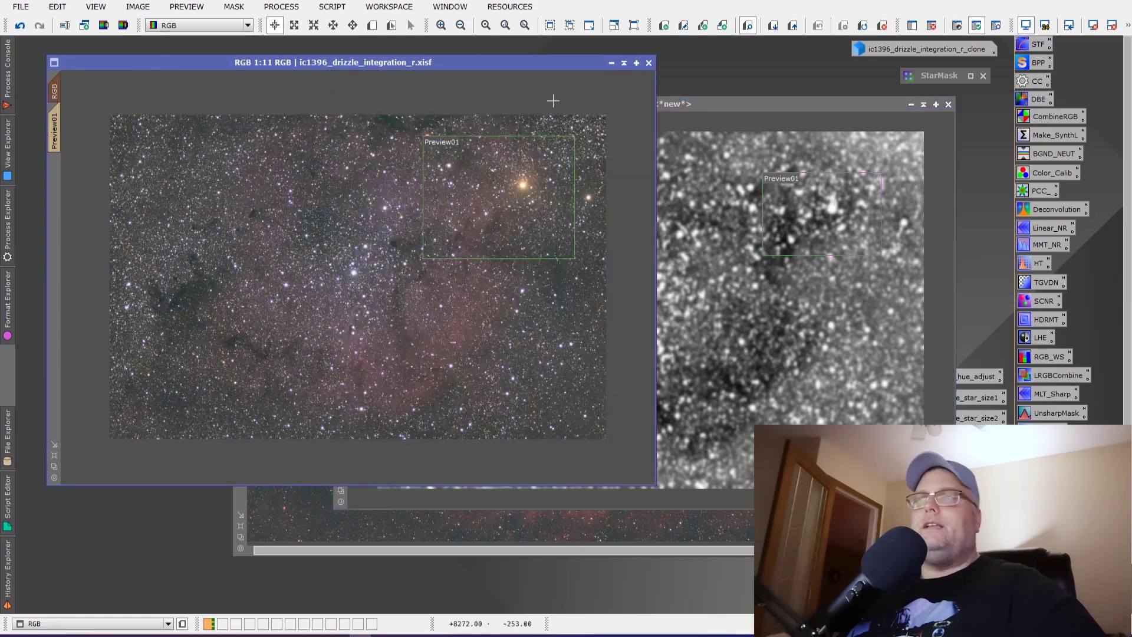
Step: Toggle the mask overlay on the RGB image and invert the mask to protect the stars
click(996, 26)
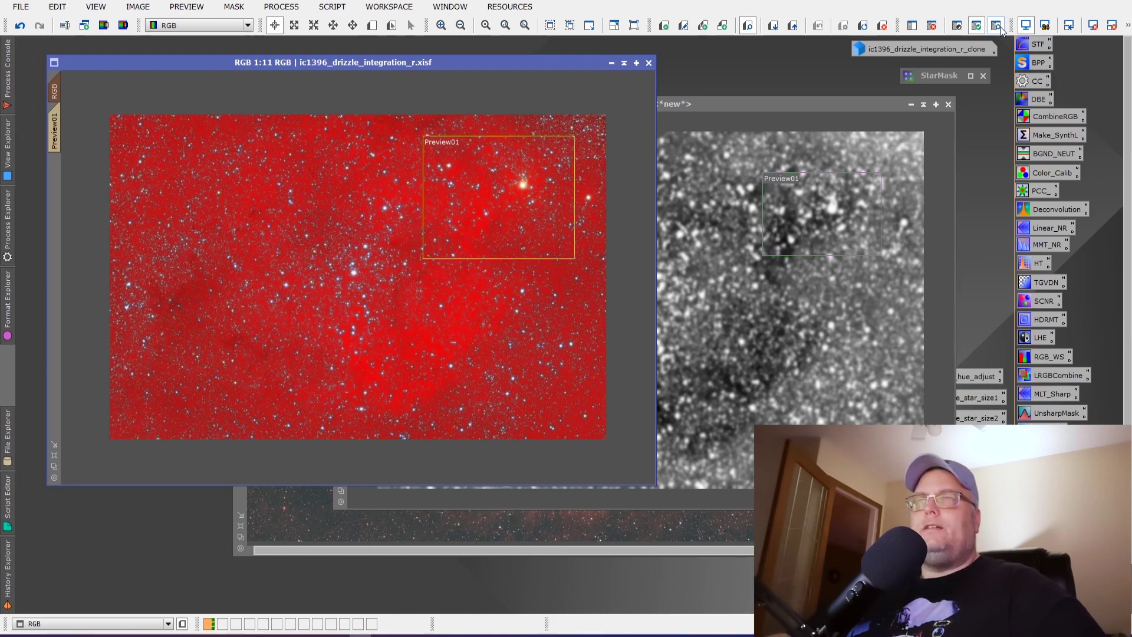
click(1001, 27)
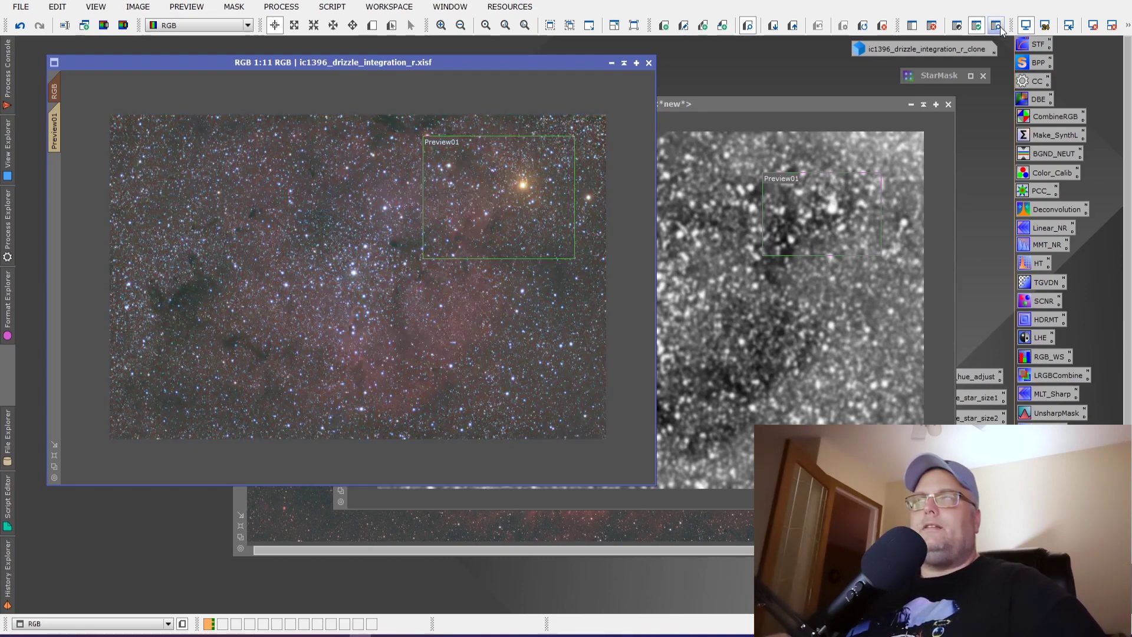
click(1001, 28)
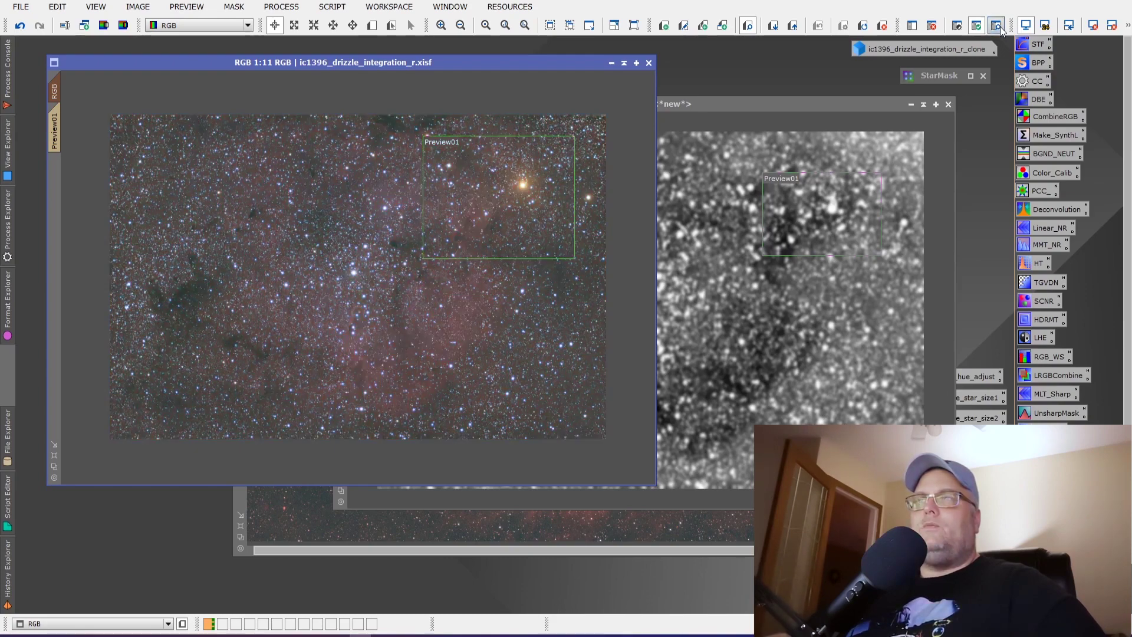
click(957, 26)
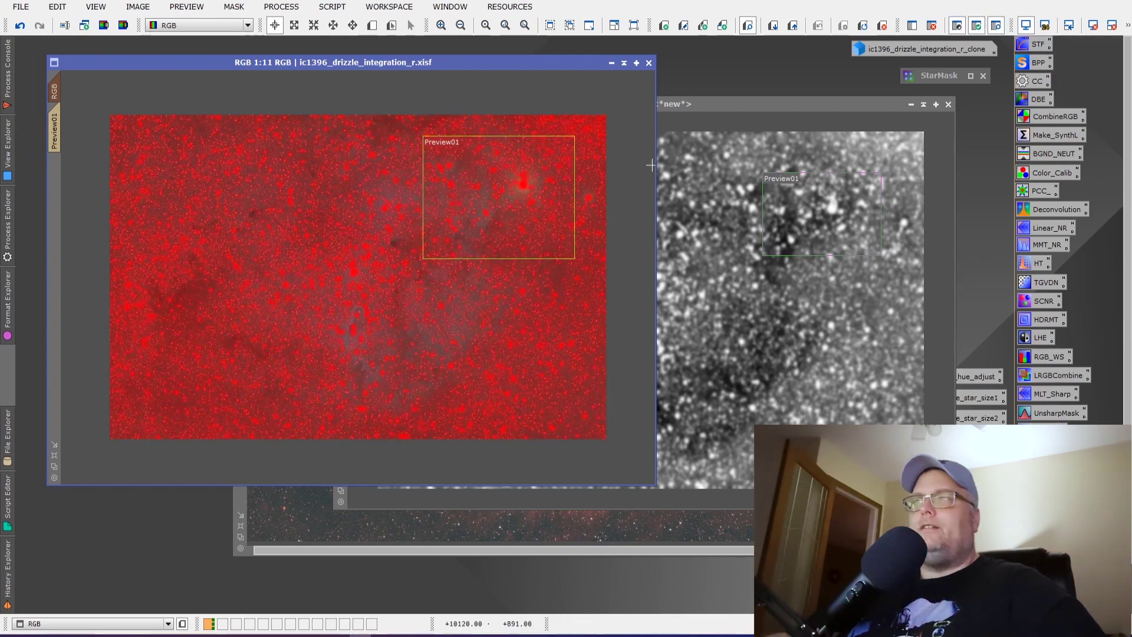
Step: Hide the mask overlay and compare the RGB and narrowband images side by side
click(675, 548)
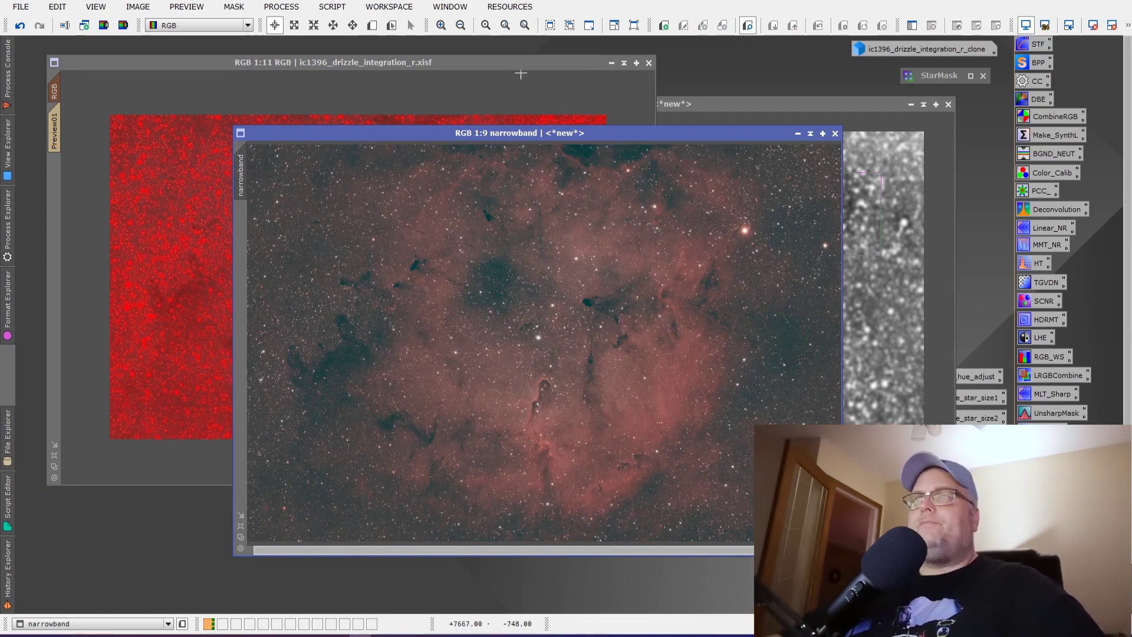
click(511, 67)
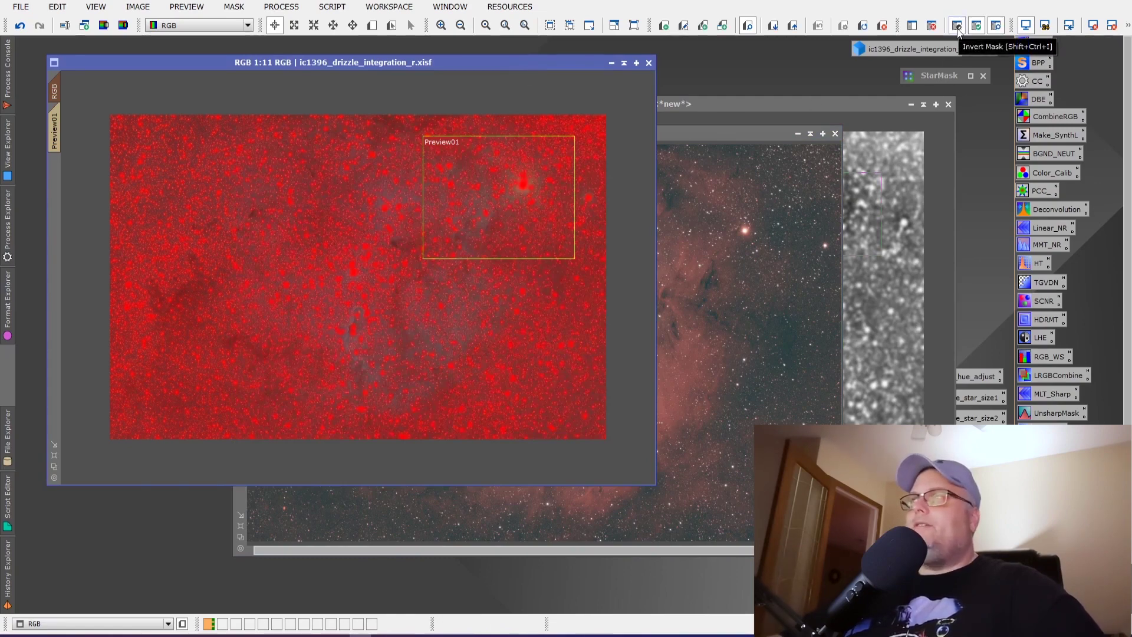
click(995, 25)
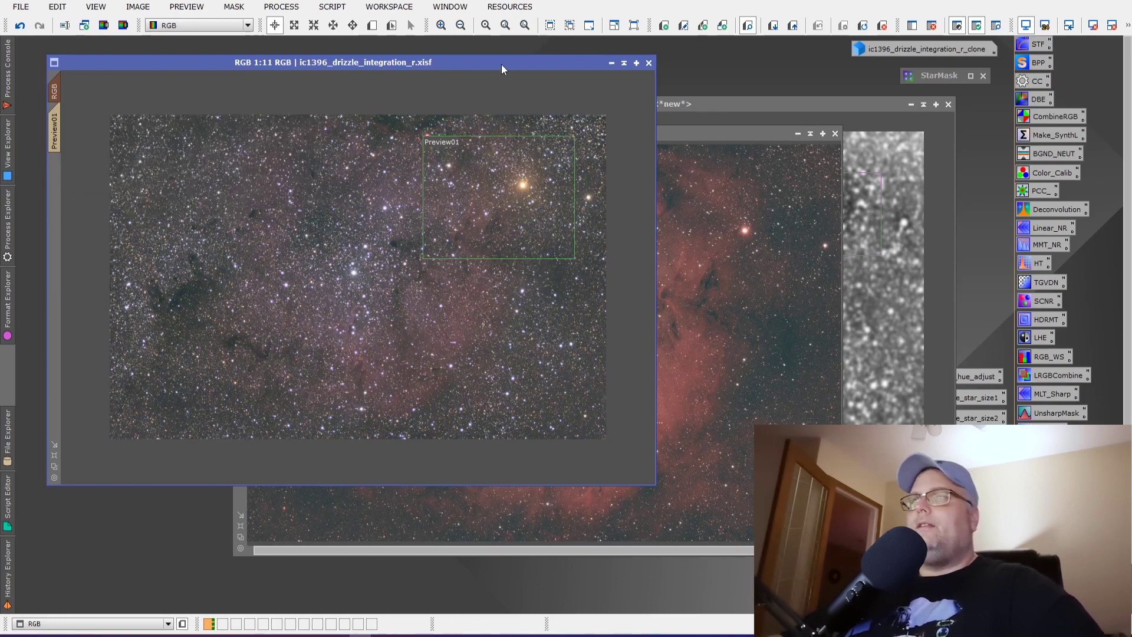
click(741, 136)
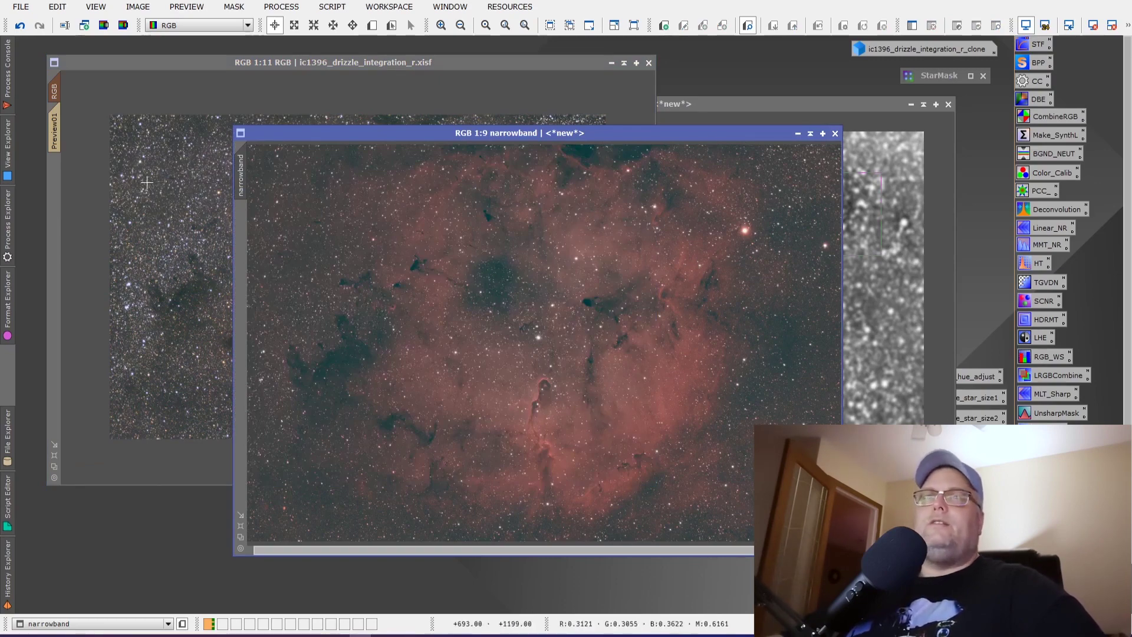
click(167, 64)
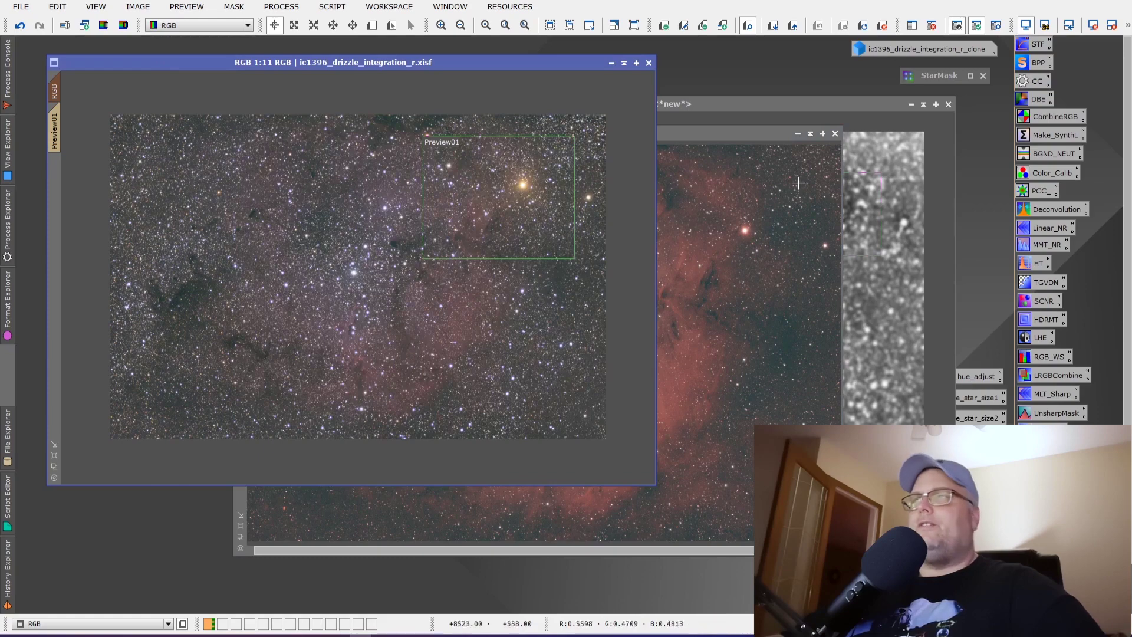
click(720, 143)
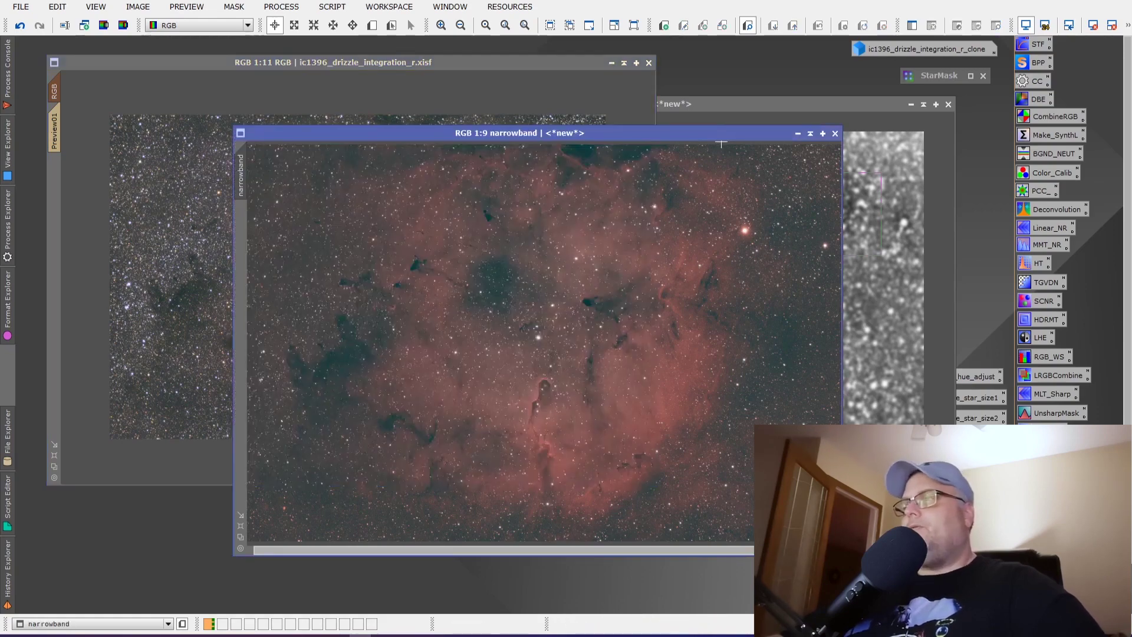
Step: Set PixelMath's RGB/K expression to 'narrowband' and make the RGB image the target
click(284, 7)
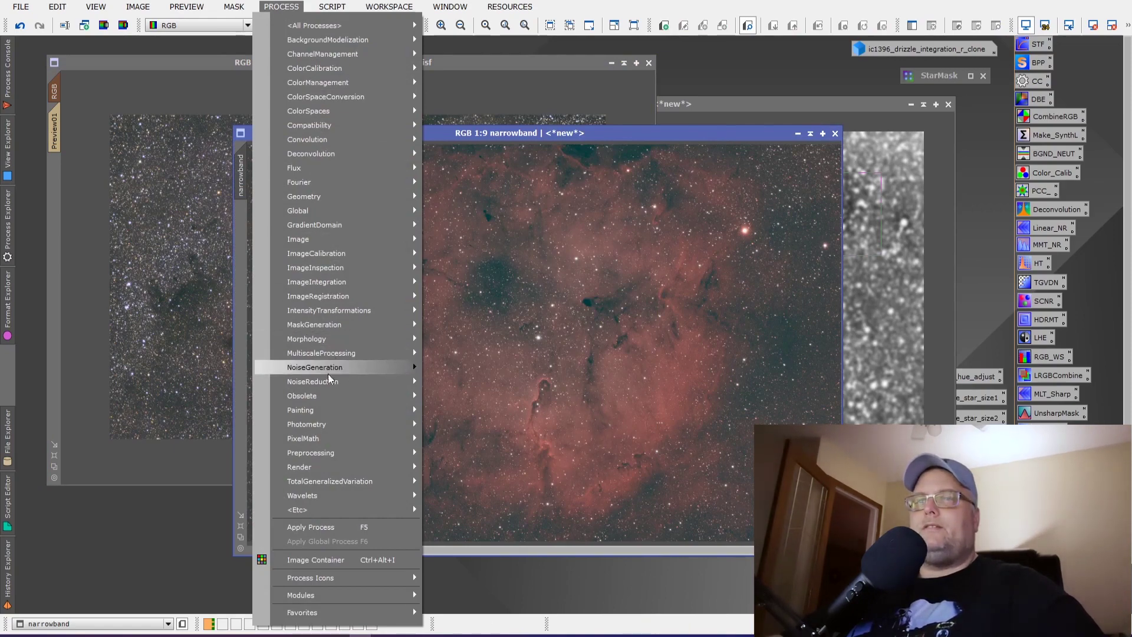
mouse_move(330, 439)
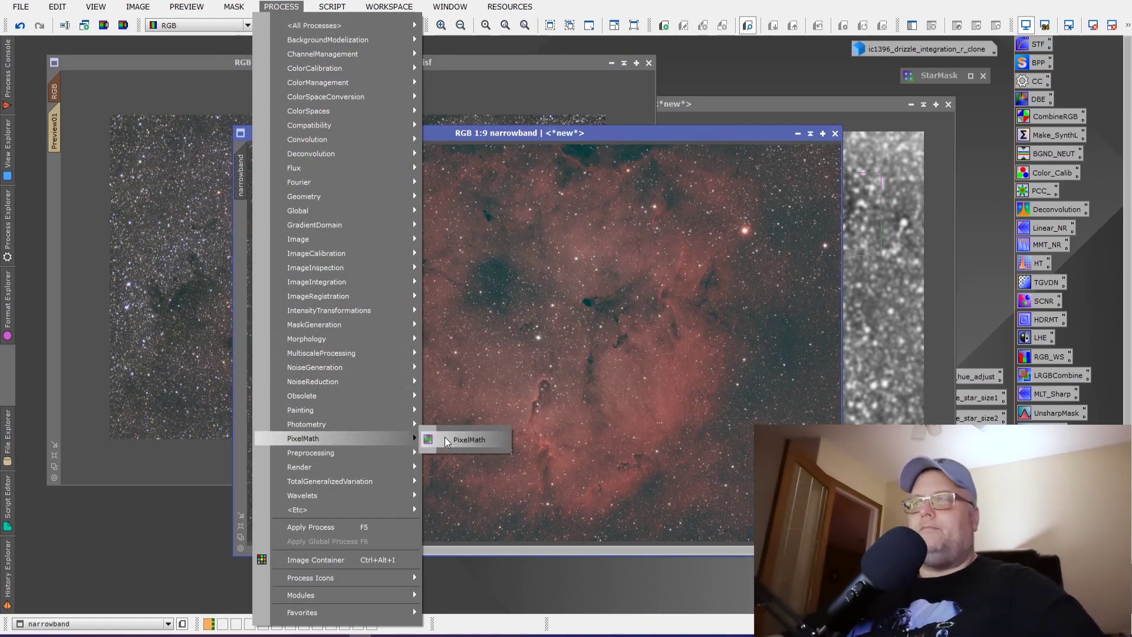
click(463, 439)
click(663, 147)
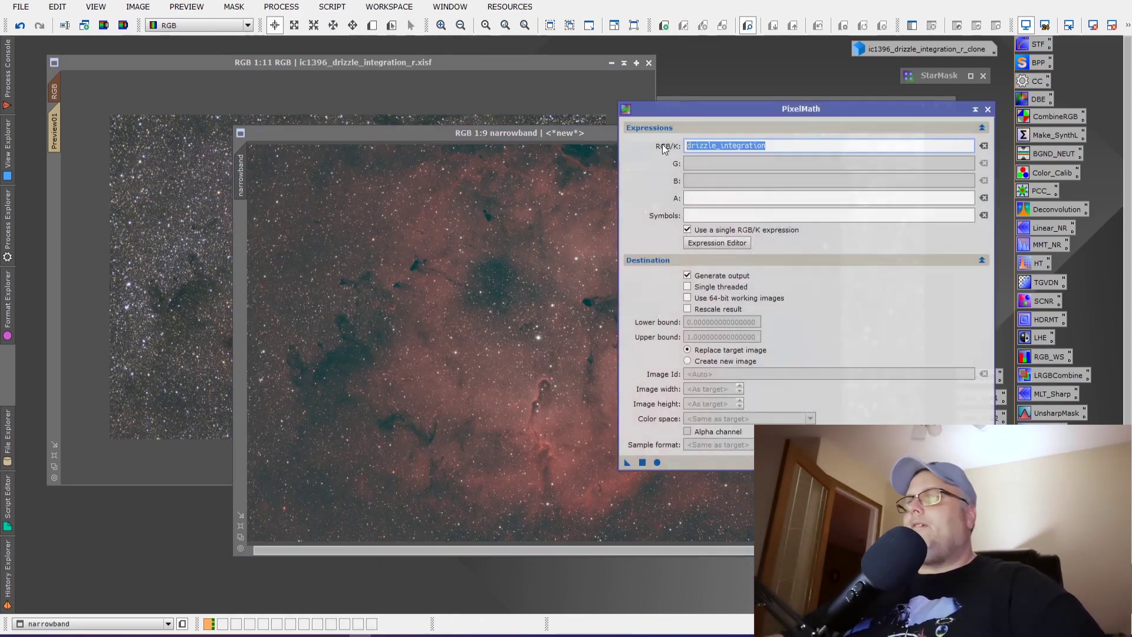
key(BackSpace)
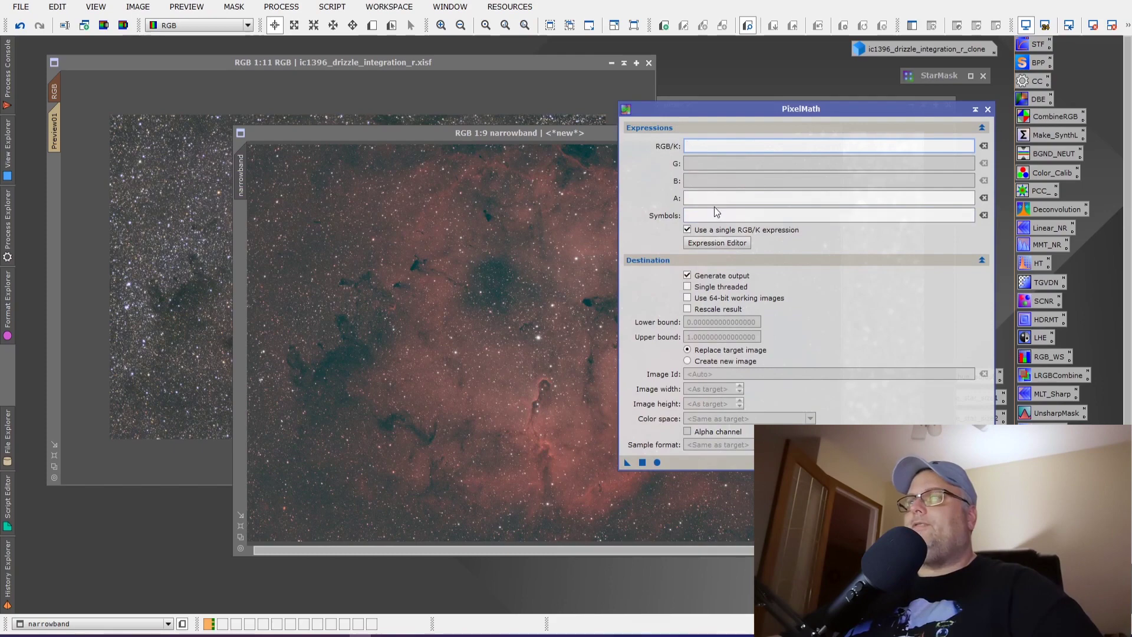
click(724, 244)
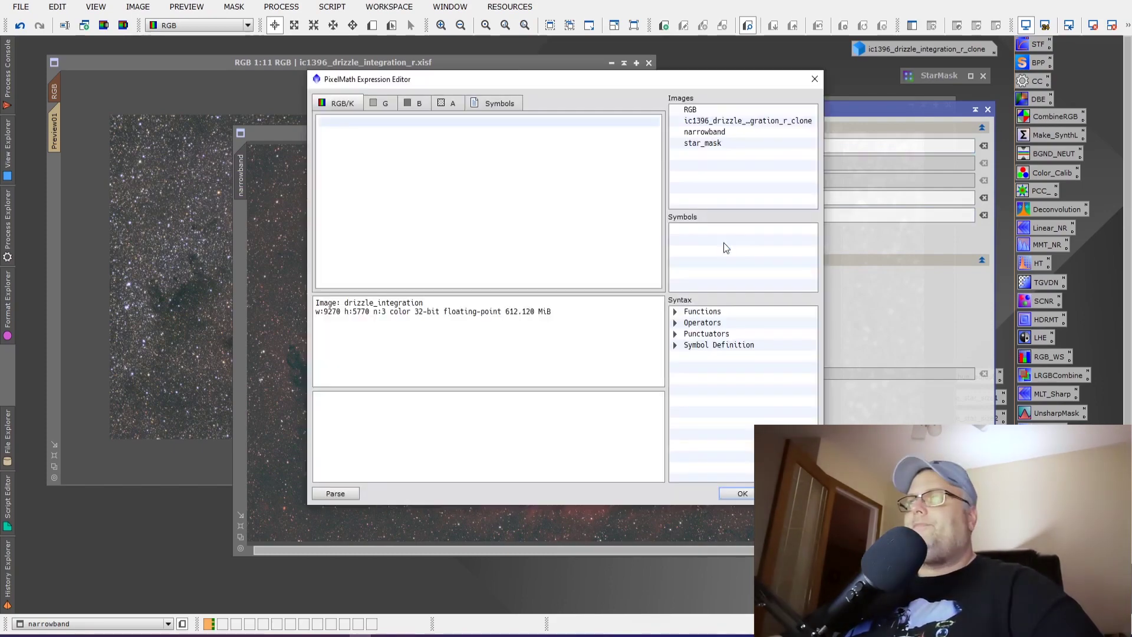
double_click(704, 131)
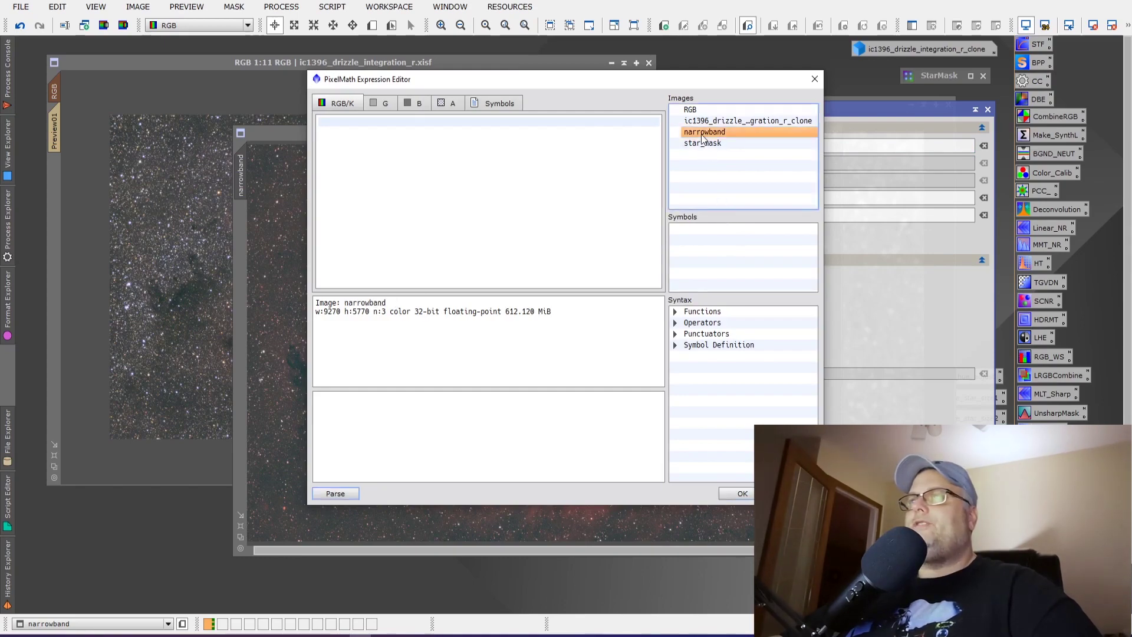
click(742, 493)
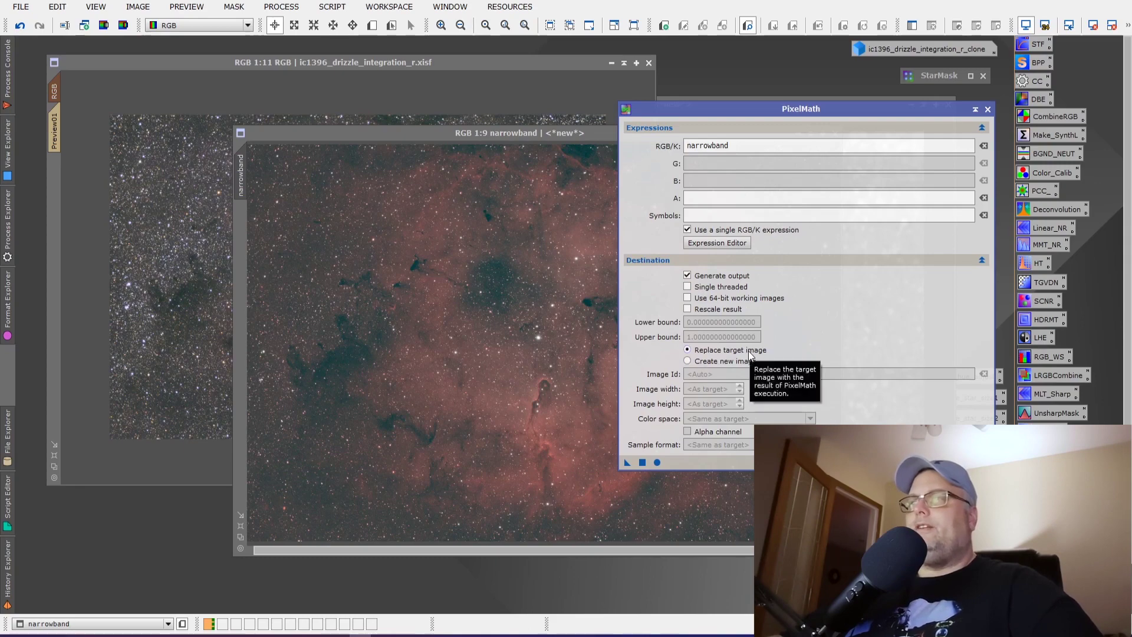
click(455, 61)
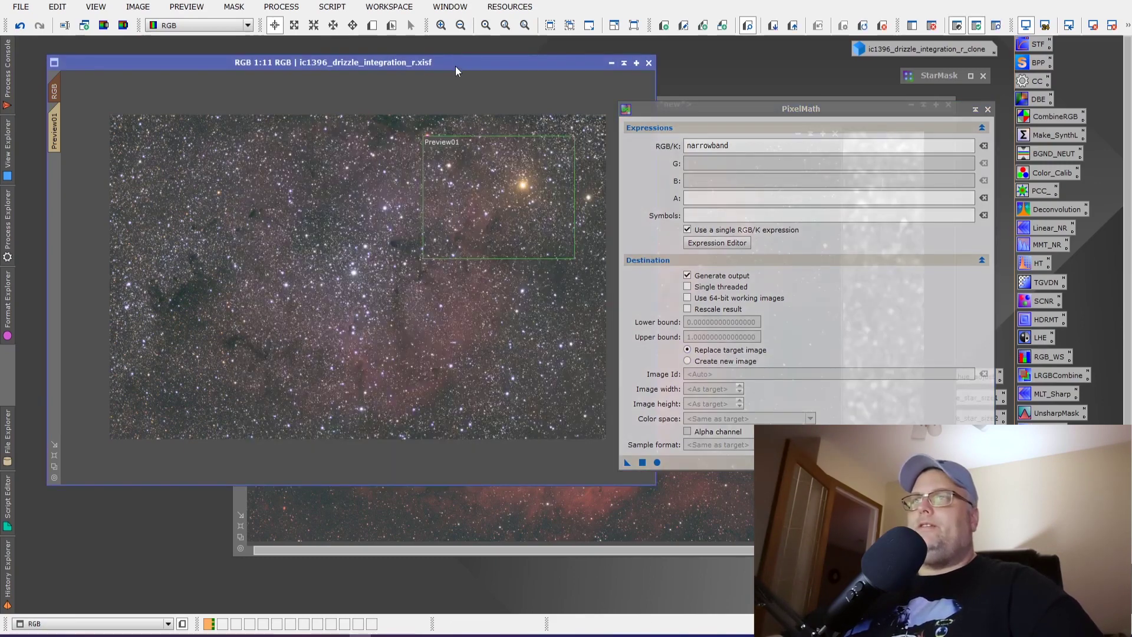
Step: Apply the PixelMath narrowband blend to the RGB image through the inverted star mask
click(628, 463)
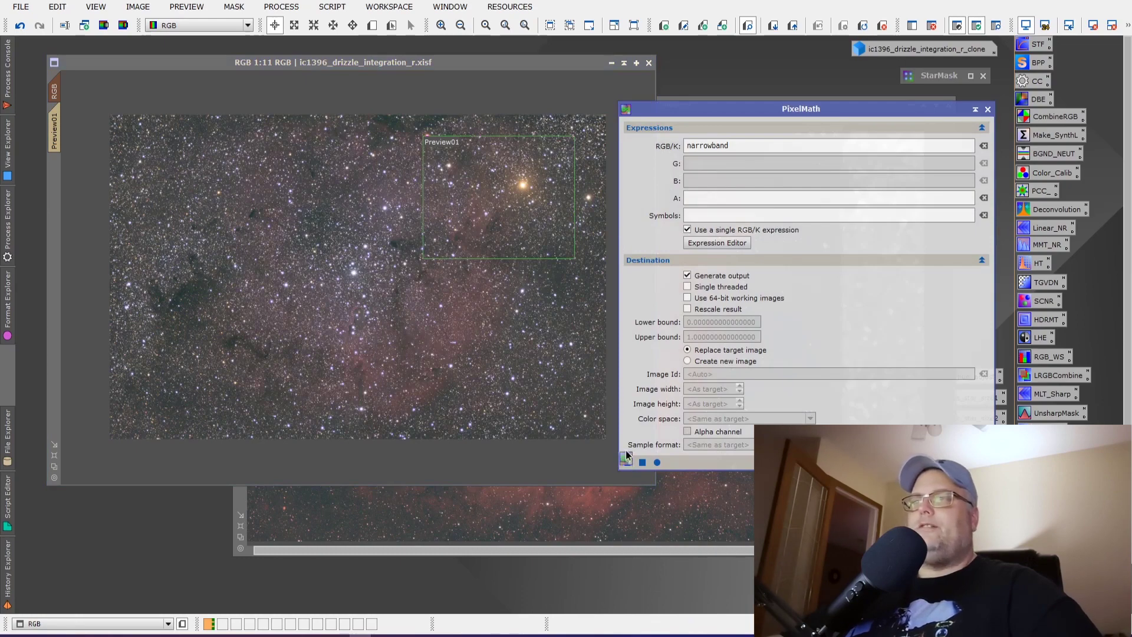
drag(627, 463, 427, 345)
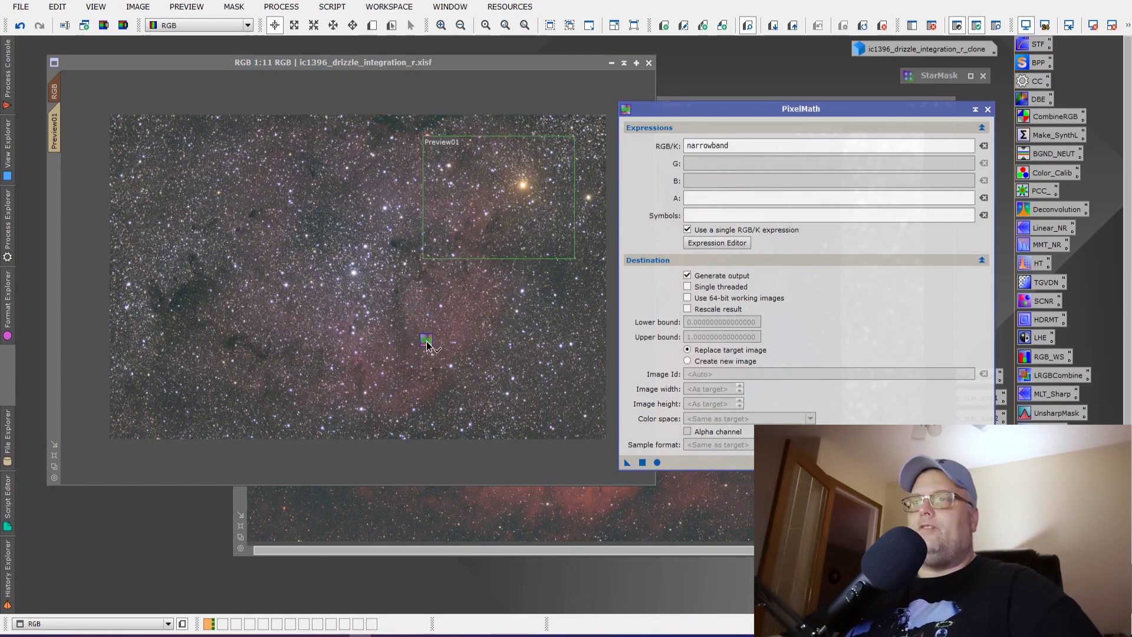
drag(426, 341, 427, 340)
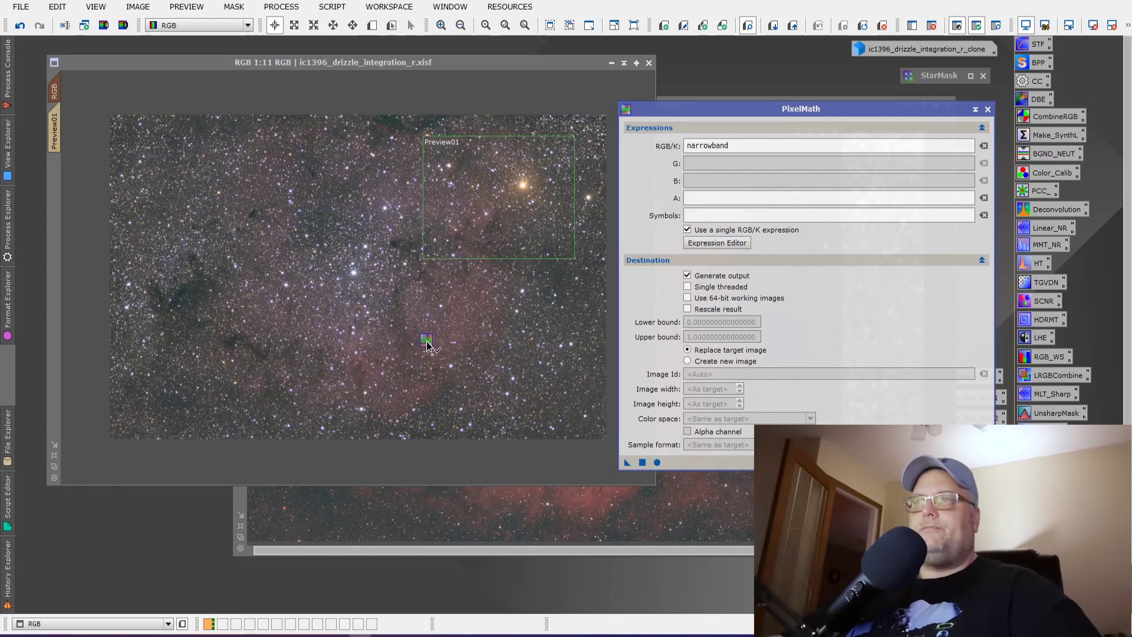
drag(426, 341, 427, 341)
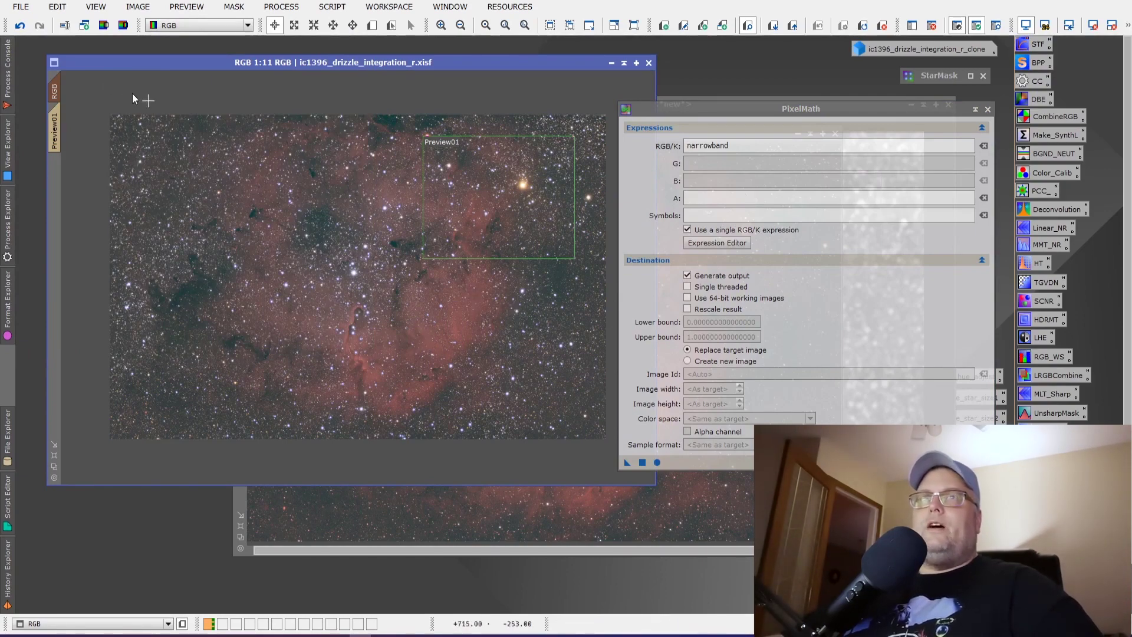
Step: Undo and redo the PixelMath blend to compare the RGB image before and after
click(21, 26)
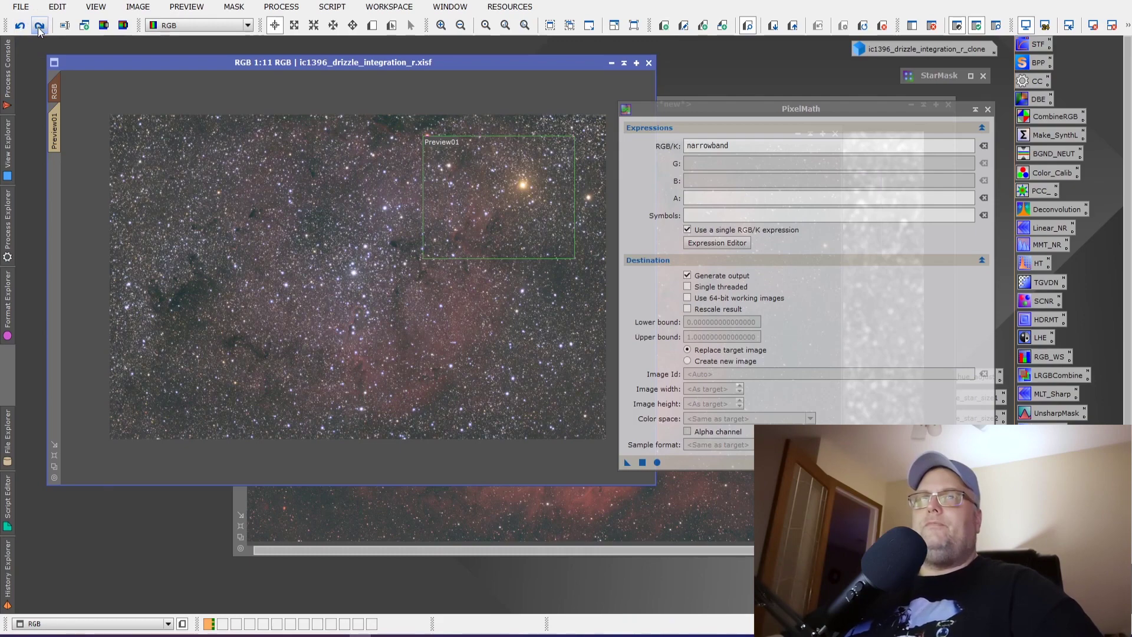
click(39, 26)
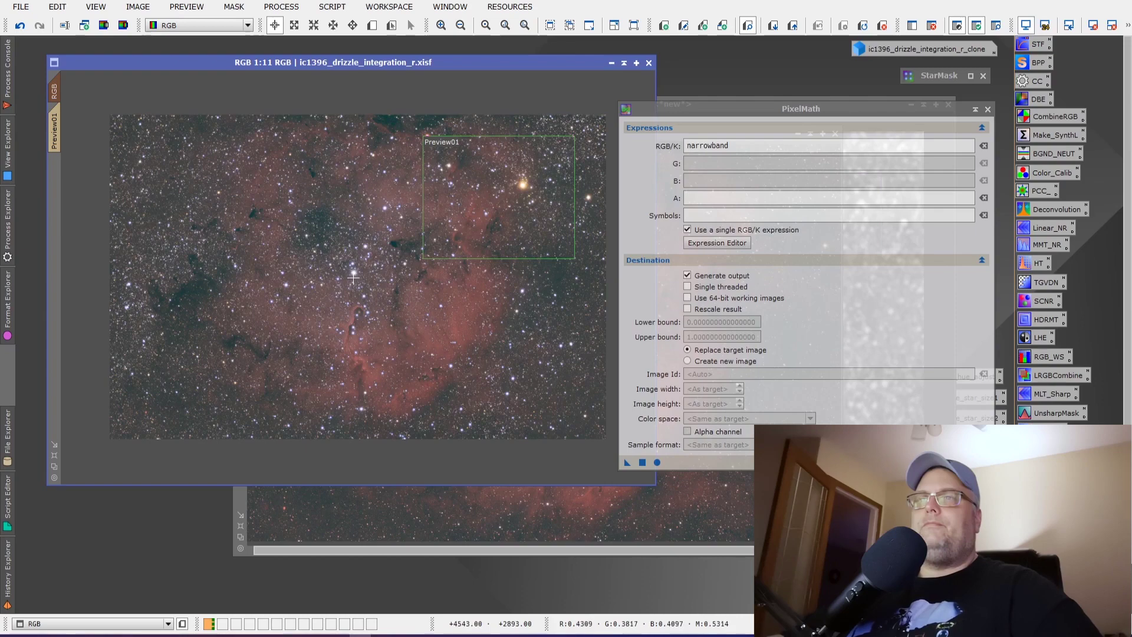
scroll(345, 243, up, 7)
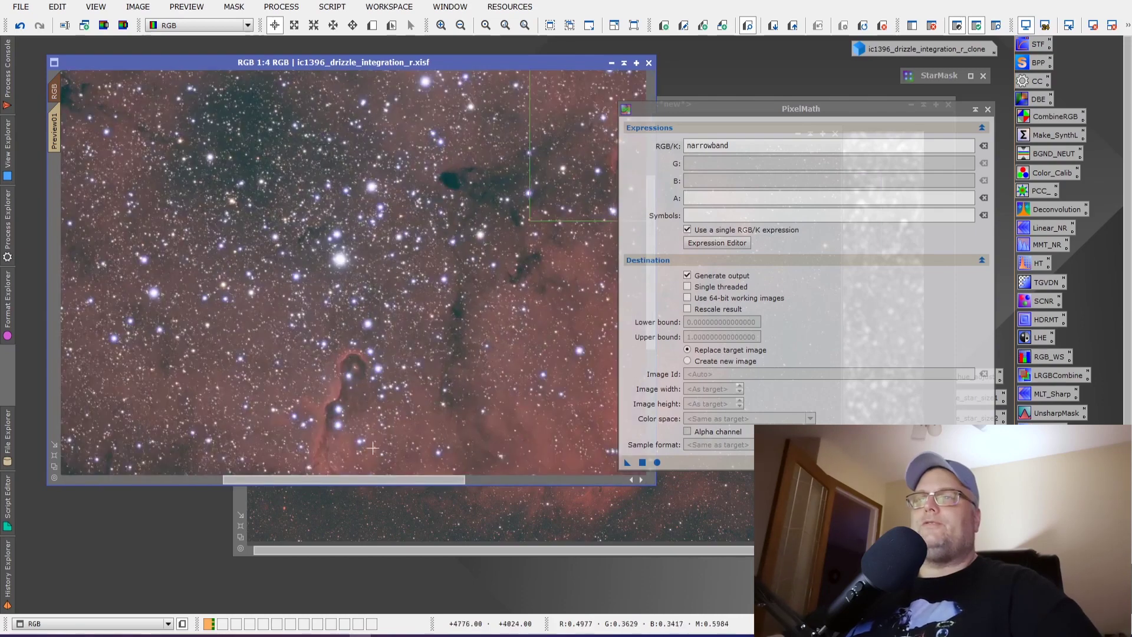
drag(387, 479, 525, 478)
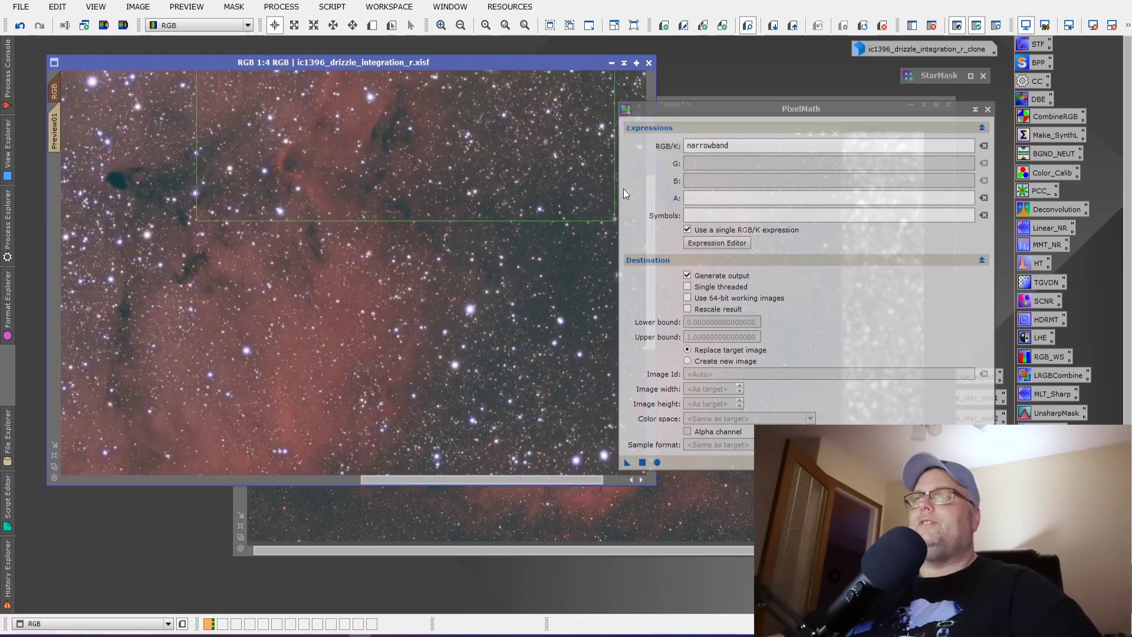
click(653, 178)
drag(663, 109, 717, 107)
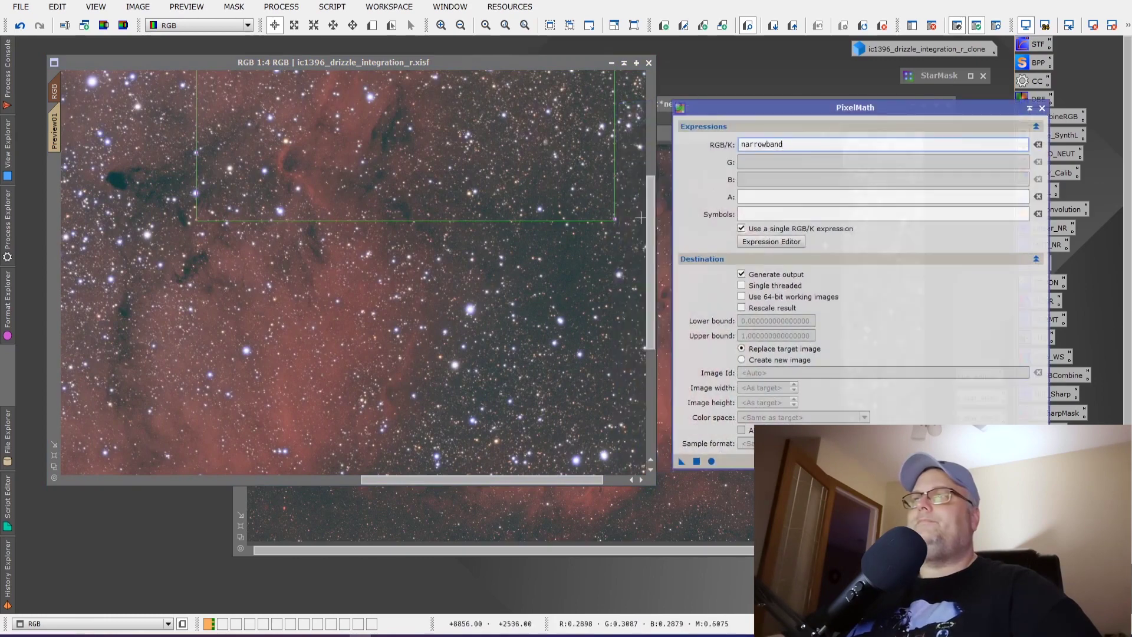
drag(652, 222, 658, 140)
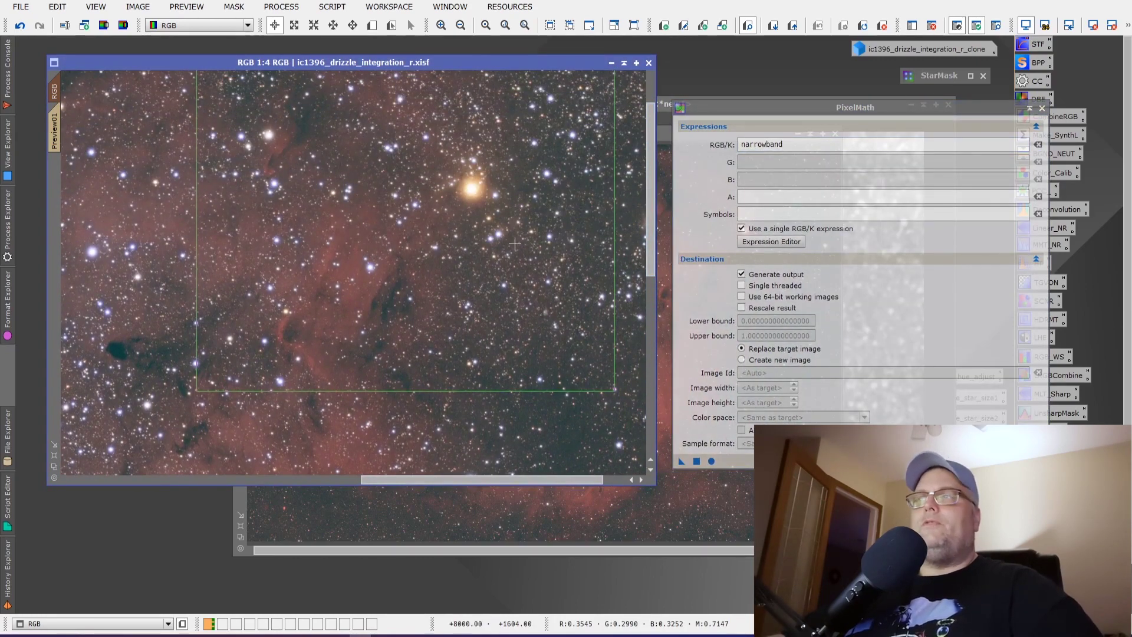
click(661, 136)
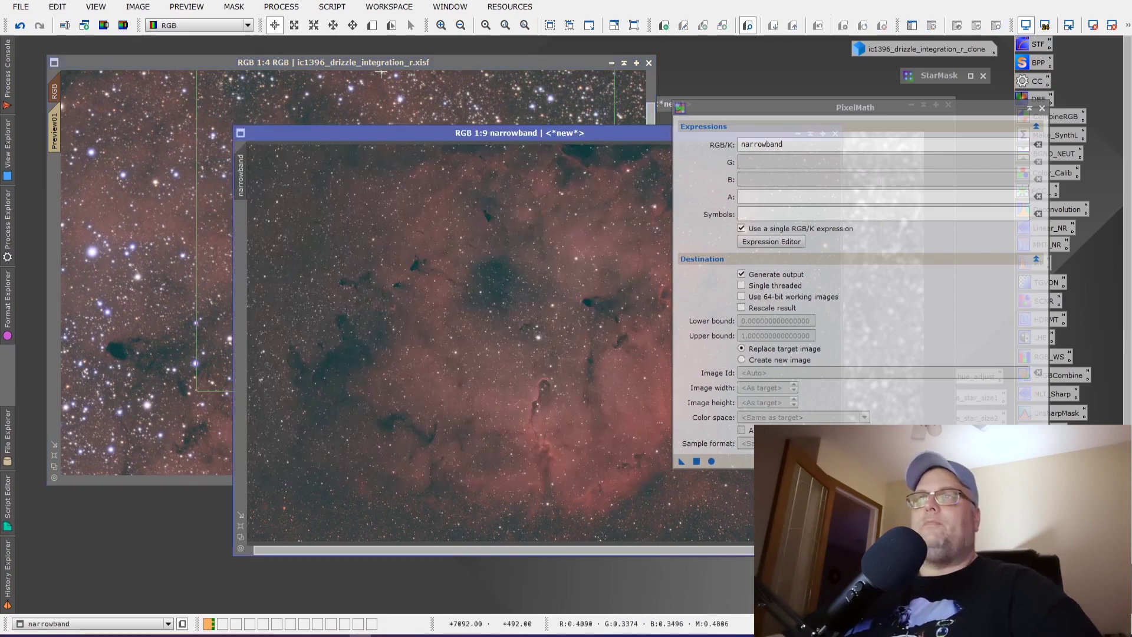
click(378, 63)
scroll(372, 156, down, 6)
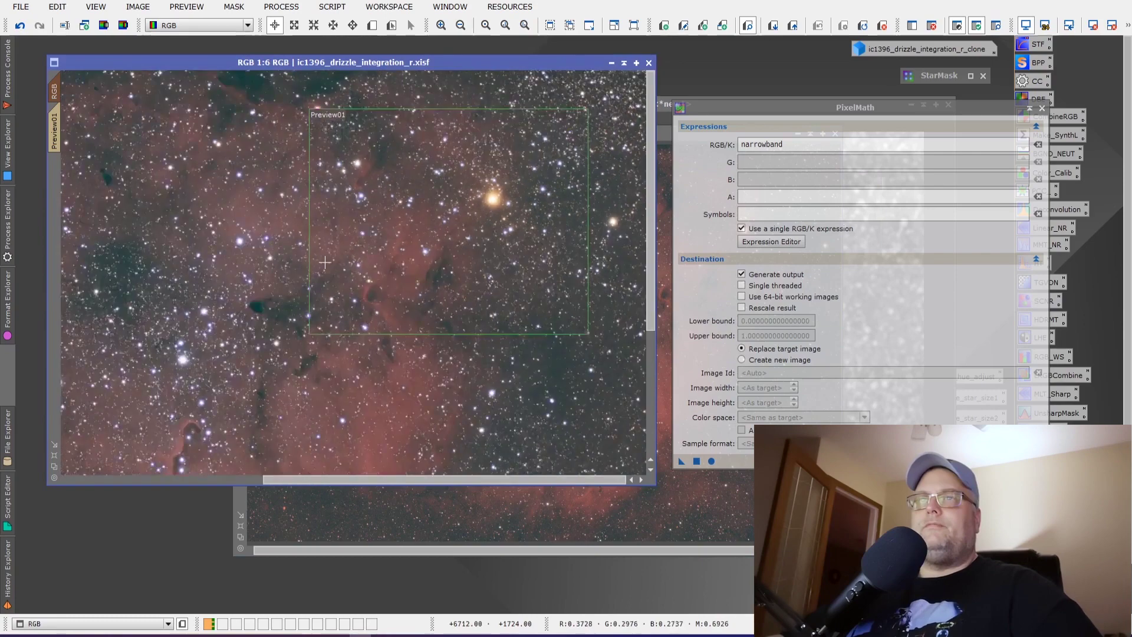